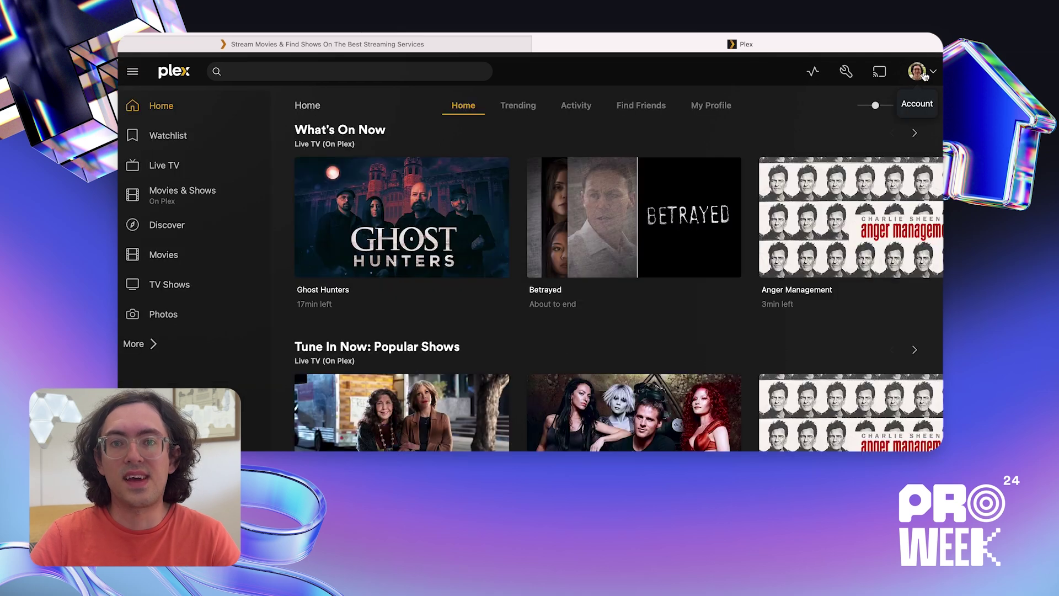
- Save a new PIN for the home admin in the Plex Home settings
{"action": "left_click", "coordinate": [918, 72]}
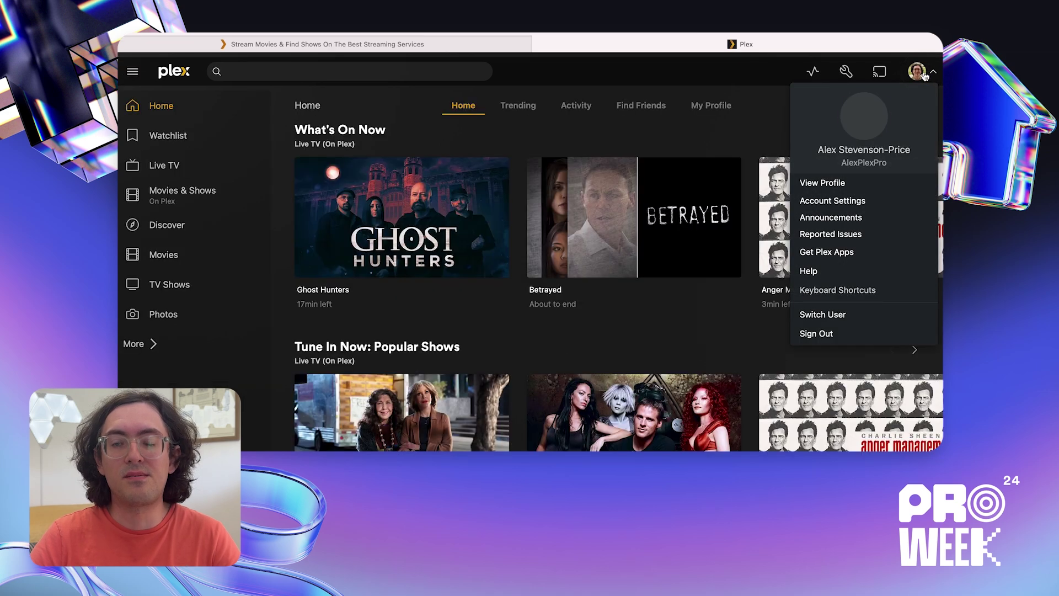
{"action": "left_click", "coordinate": [844, 200]}
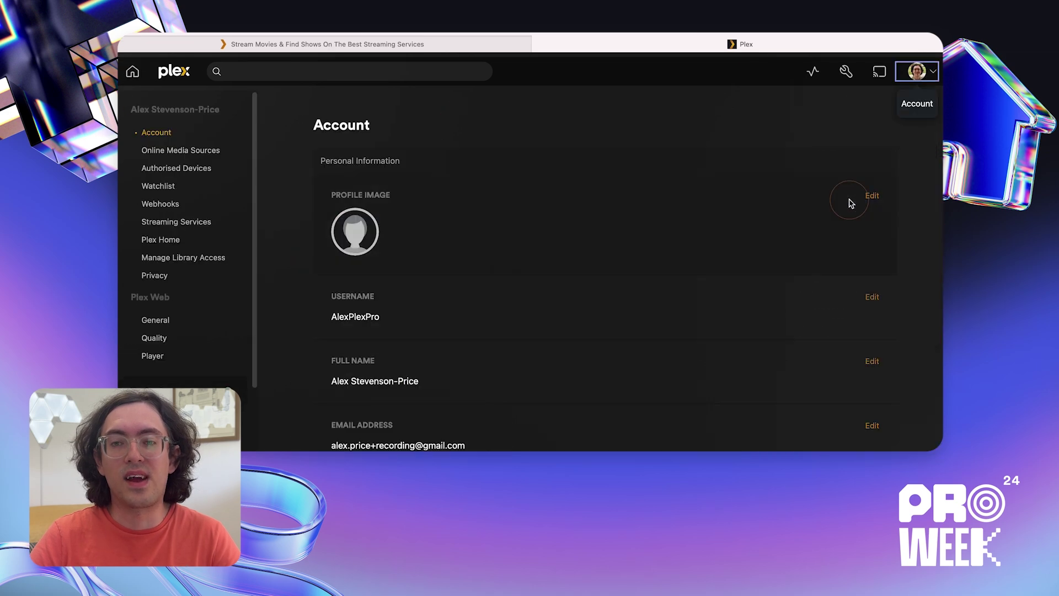
{"action": "left_click", "coordinate": [198, 241]}
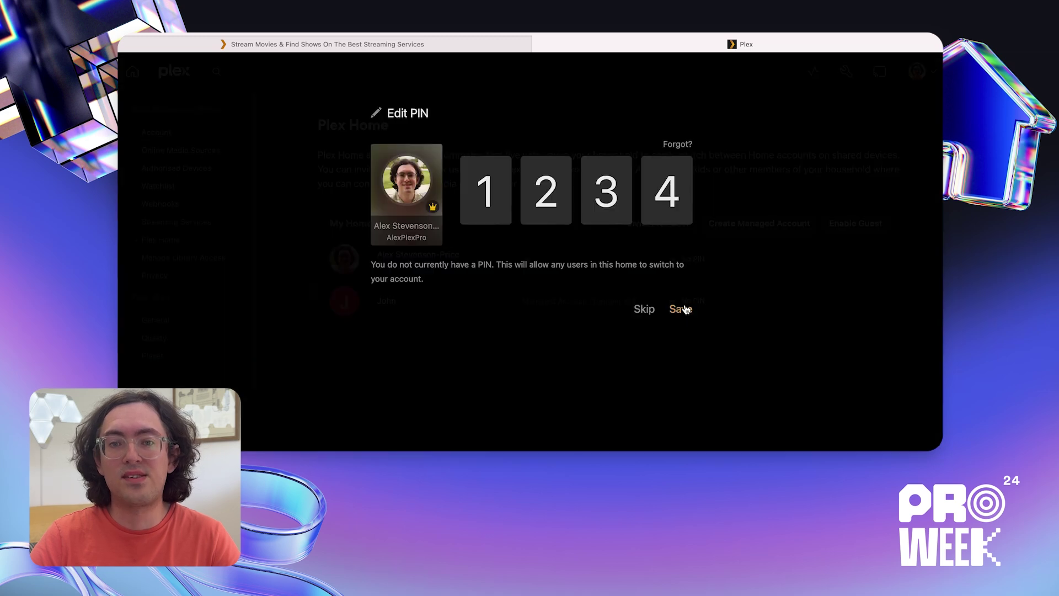
{"action": "left_click", "coordinate": [682, 309]}
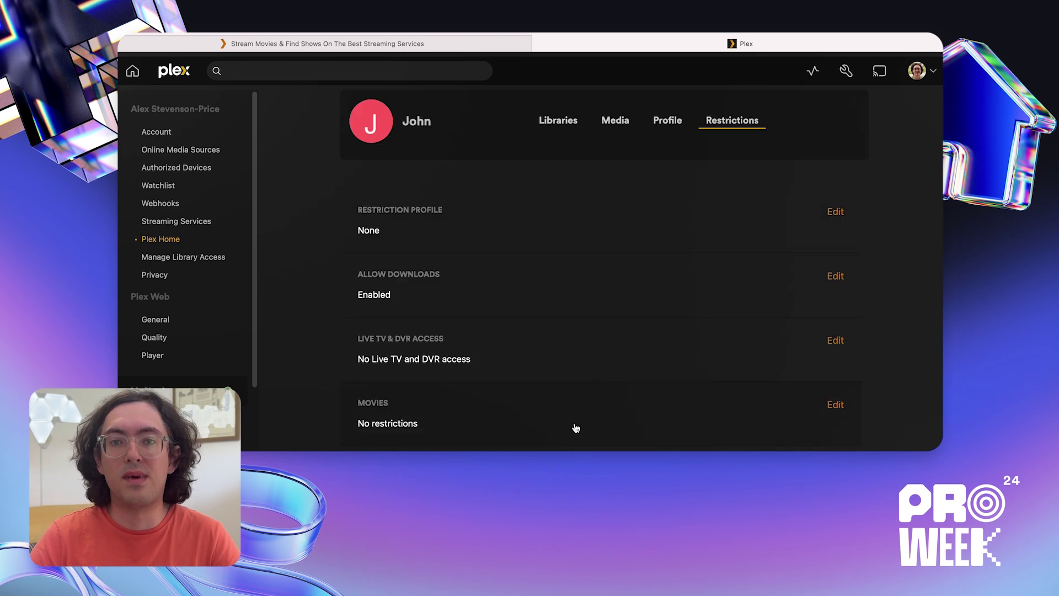
- Review the allowed and excluded Movies rating options in the managed account's restrictions
{"action": "left_click", "coordinate": [576, 427]}
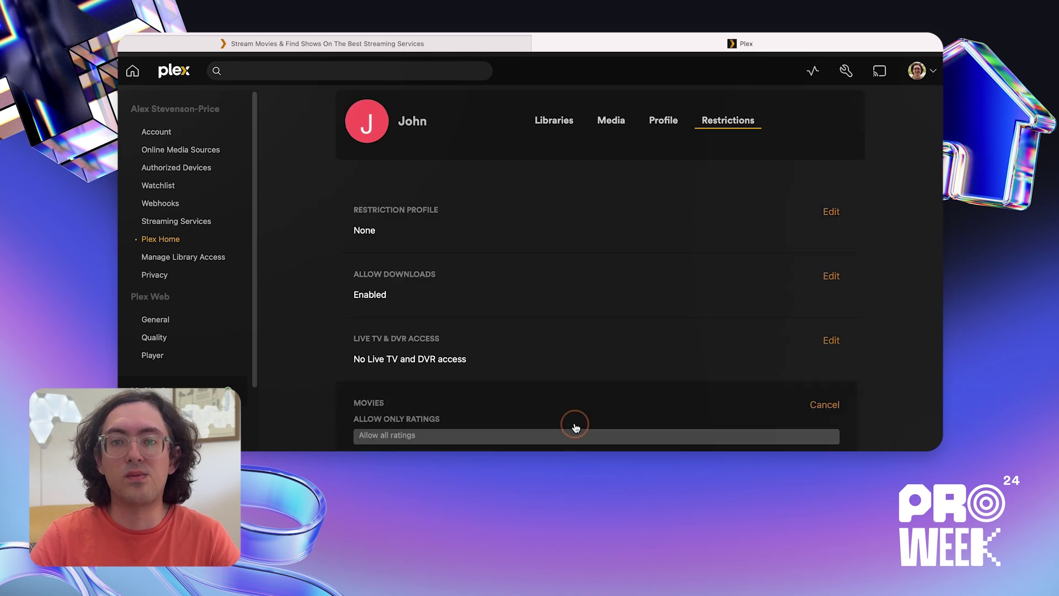
{"action": "scroll", "coordinate": [574, 428], "scroll_direction": "down", "scroll_amount": 5}
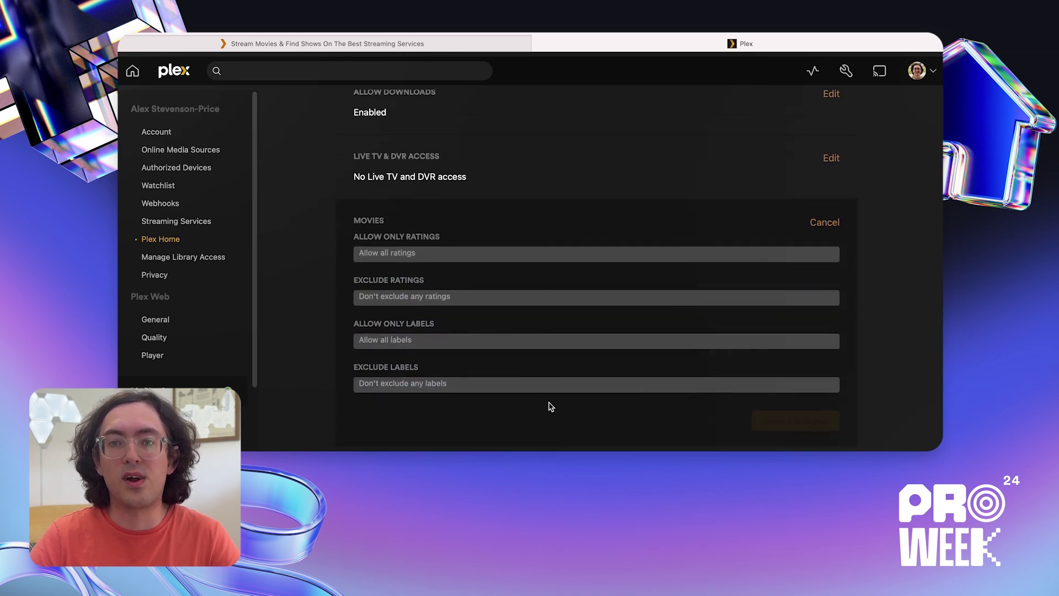
{"action": "left_click", "coordinate": [495, 255]}
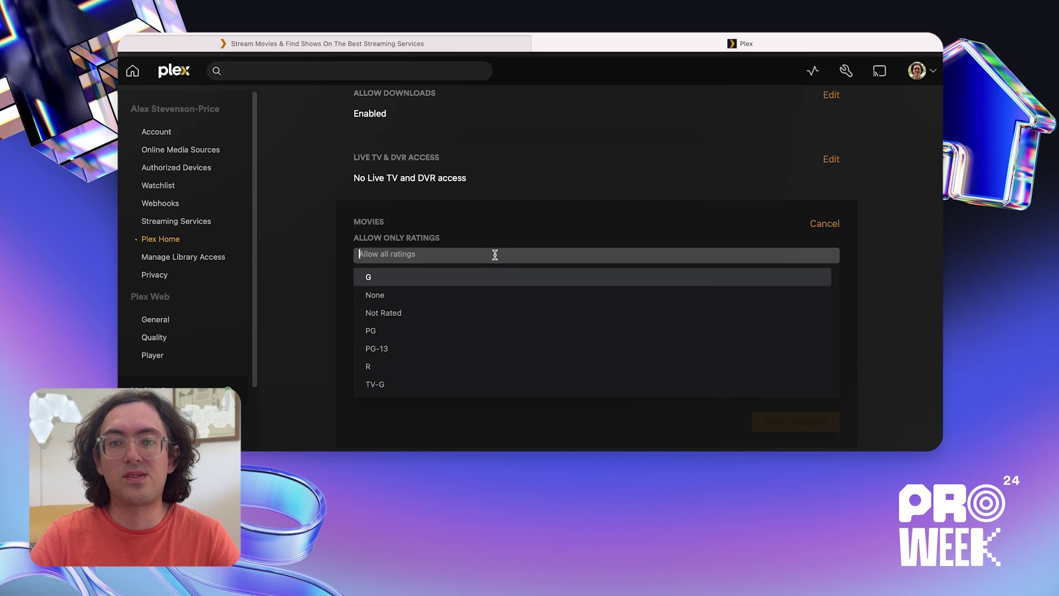
{"action": "left_click", "coordinate": [540, 229]}
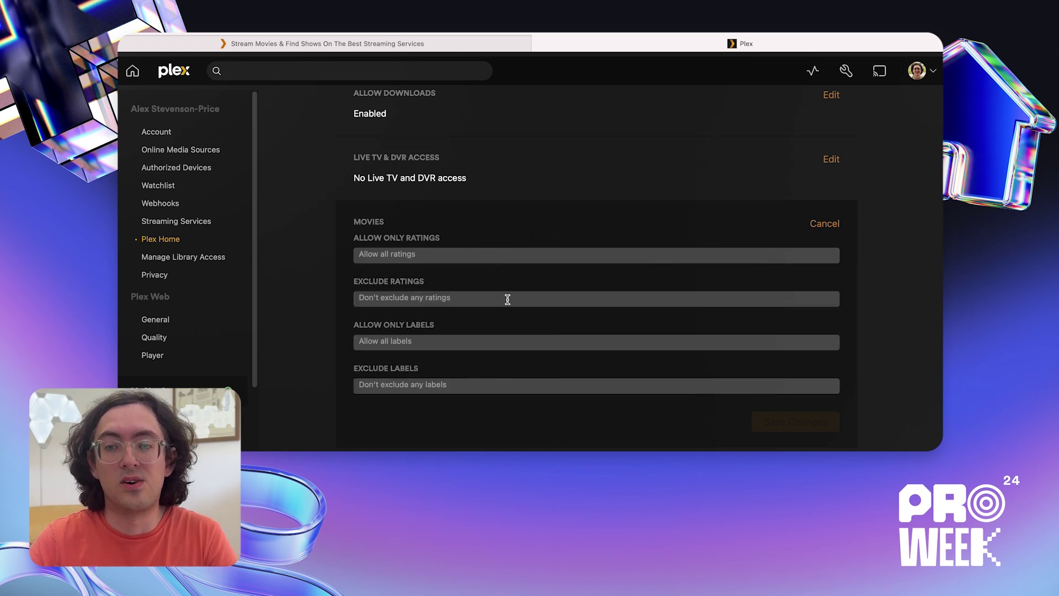
{"action": "left_click", "coordinate": [505, 297]}
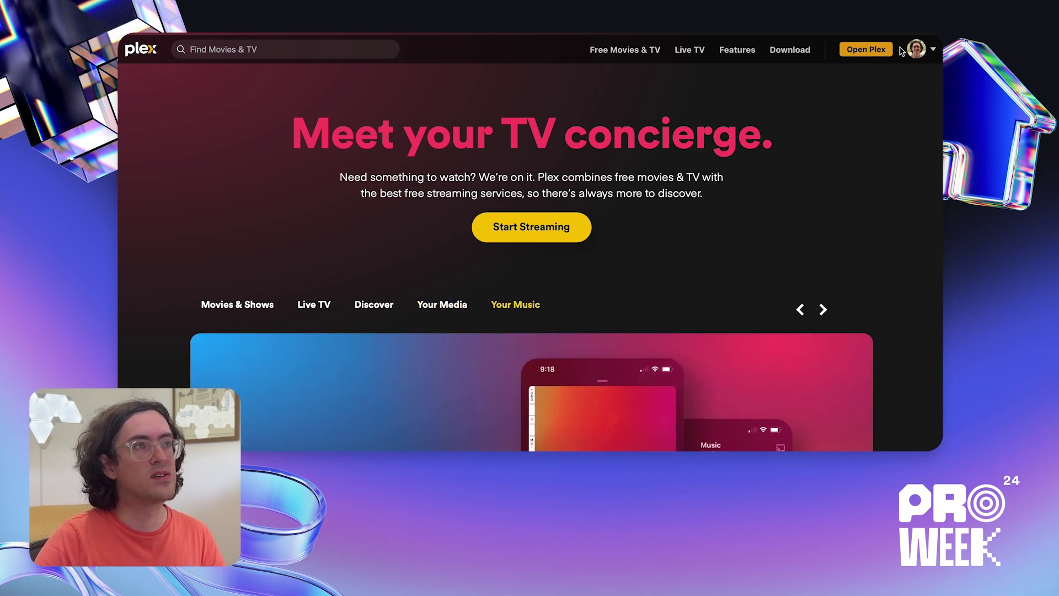
- Go from the plex.tv homepage back to Account Settings > Plex Home
{"action": "left_click", "coordinate": [871, 54]}
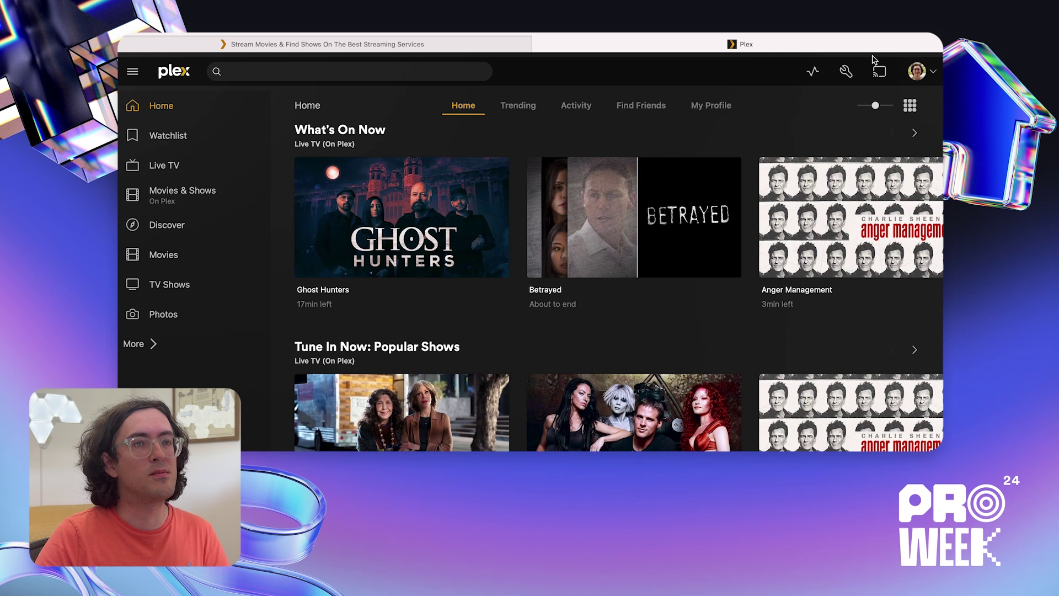
{"action": "left_click", "coordinate": [924, 76]}
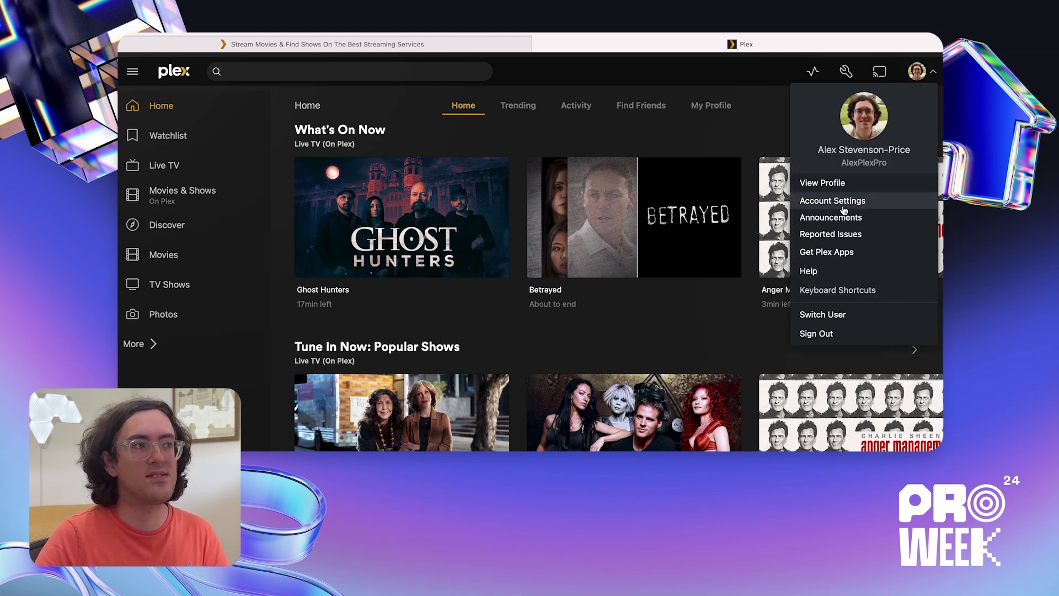
{"action": "left_click", "coordinate": [847, 202]}
{"action": "left_click", "coordinate": [198, 240]}
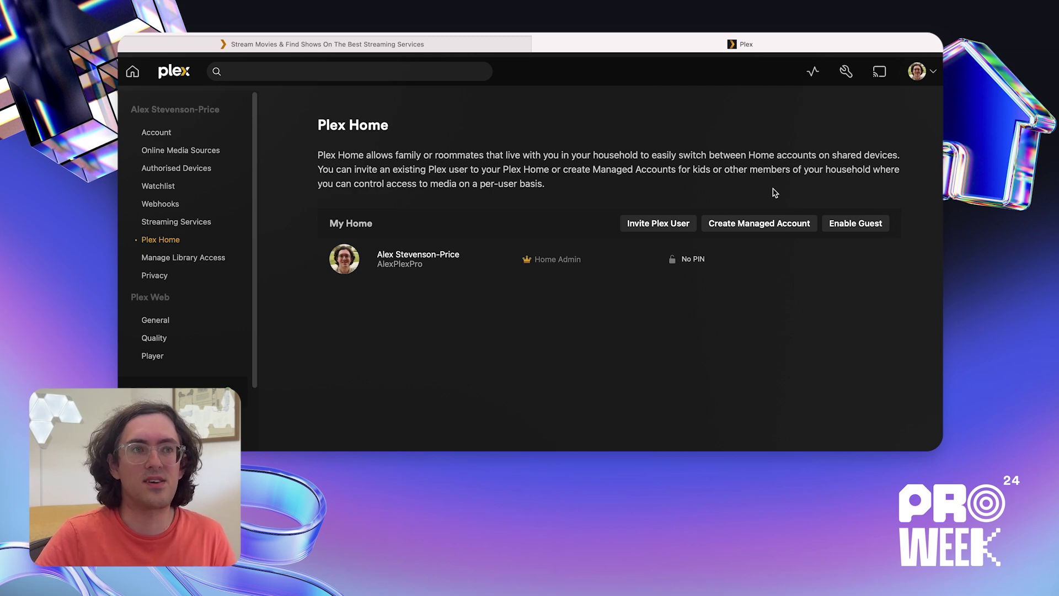
- Begin a managed account, enter its name, and keep the Younger Kid restriction profile
{"action": "left_click", "coordinate": [771, 227]}
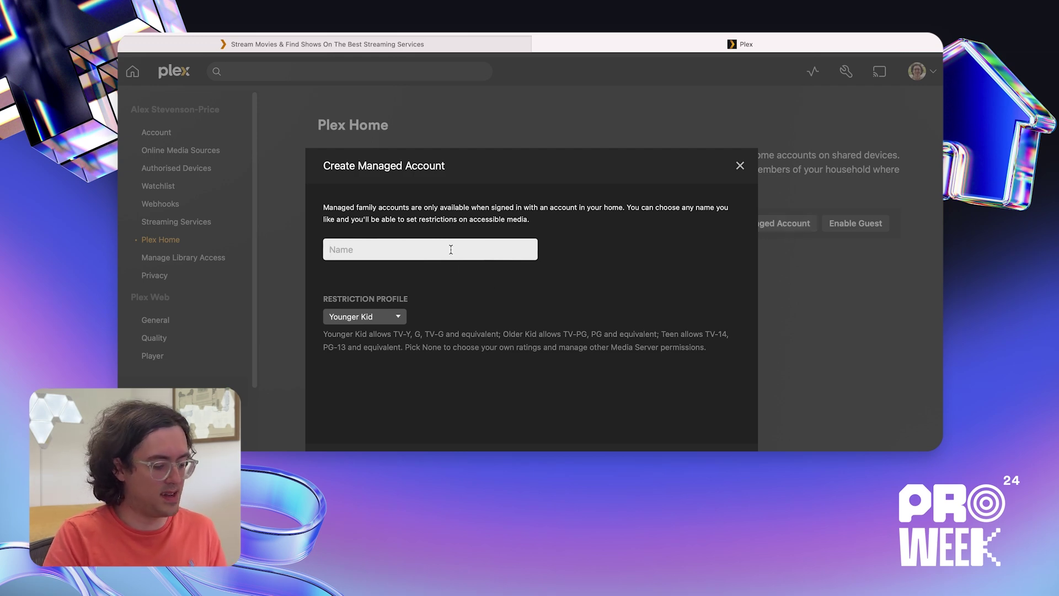
{"action": "type", "text": "John"}
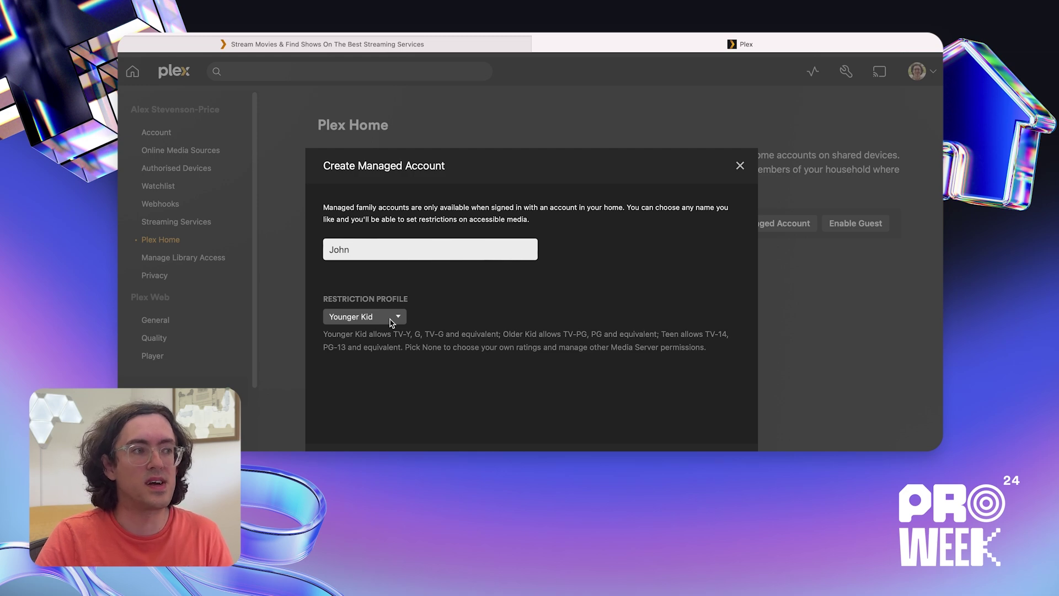
{"action": "left_click", "coordinate": [391, 321]}
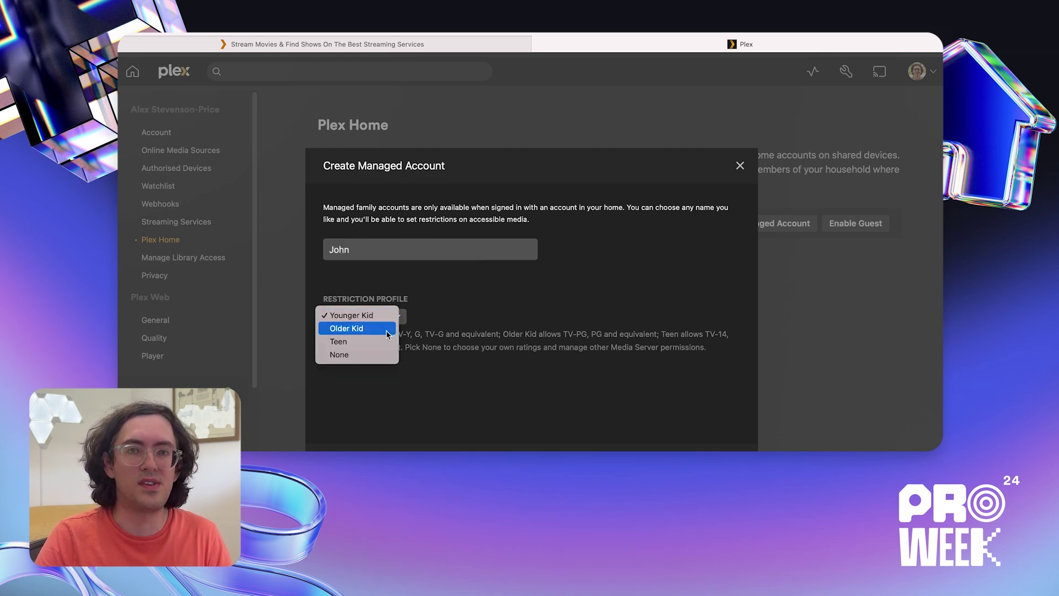
{"action": "left_click", "coordinate": [597, 335]}
{"action": "left_click", "coordinate": [364, 316]}
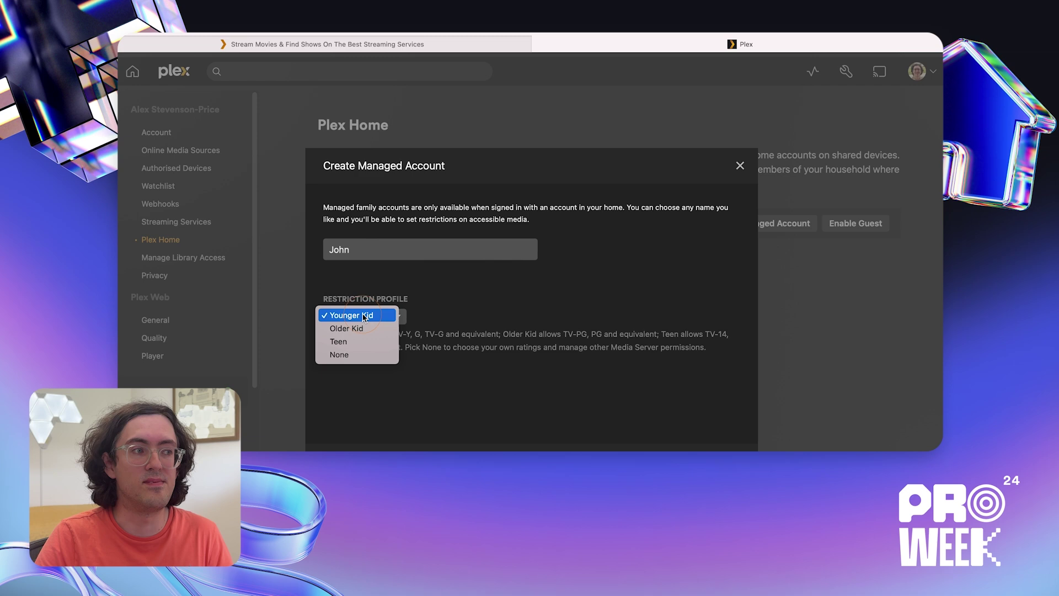
{"action": "left_click", "coordinate": [390, 315]}
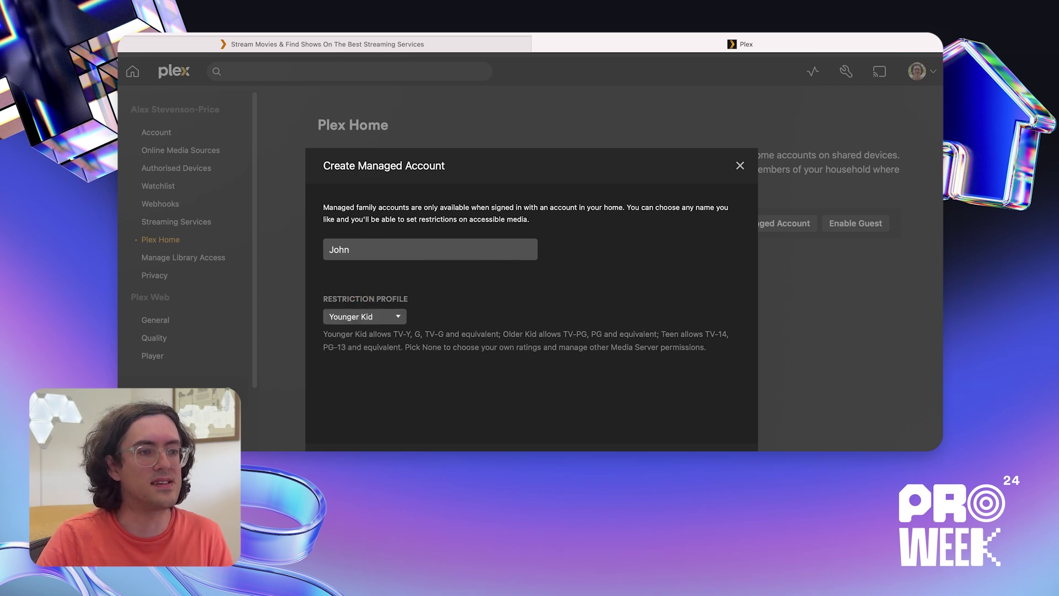
{"action": "scroll", "coordinate": [531, 298], "scroll_direction": "down", "scroll_amount": 3}
{"action": "left_click", "coordinate": [709, 406]}
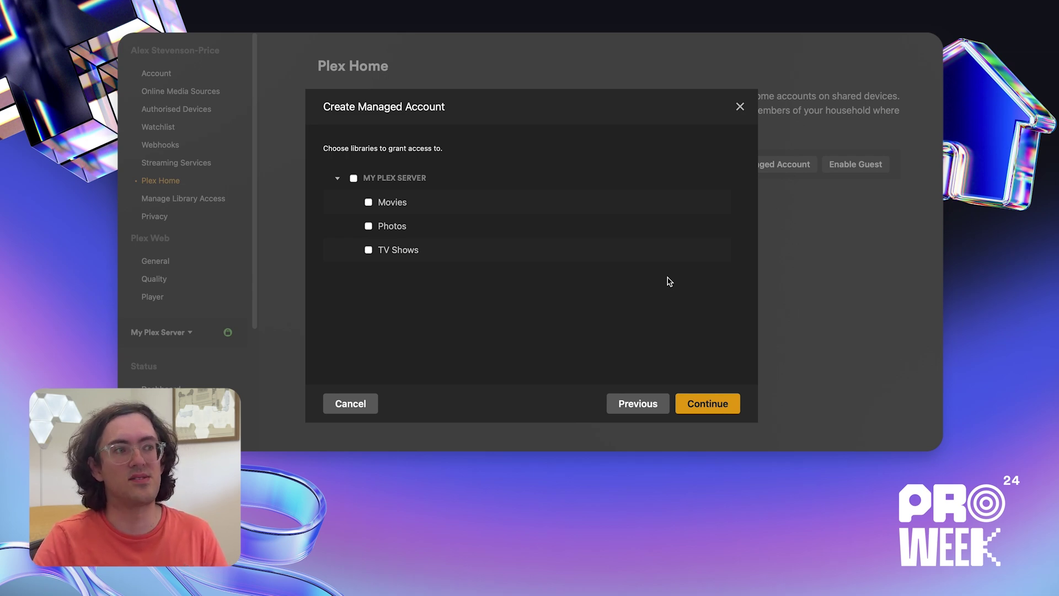
- Grant Movies and TV Shows access, keep No Live TV and DVR access, and add the account
{"action": "left_click", "coordinate": [384, 203]}
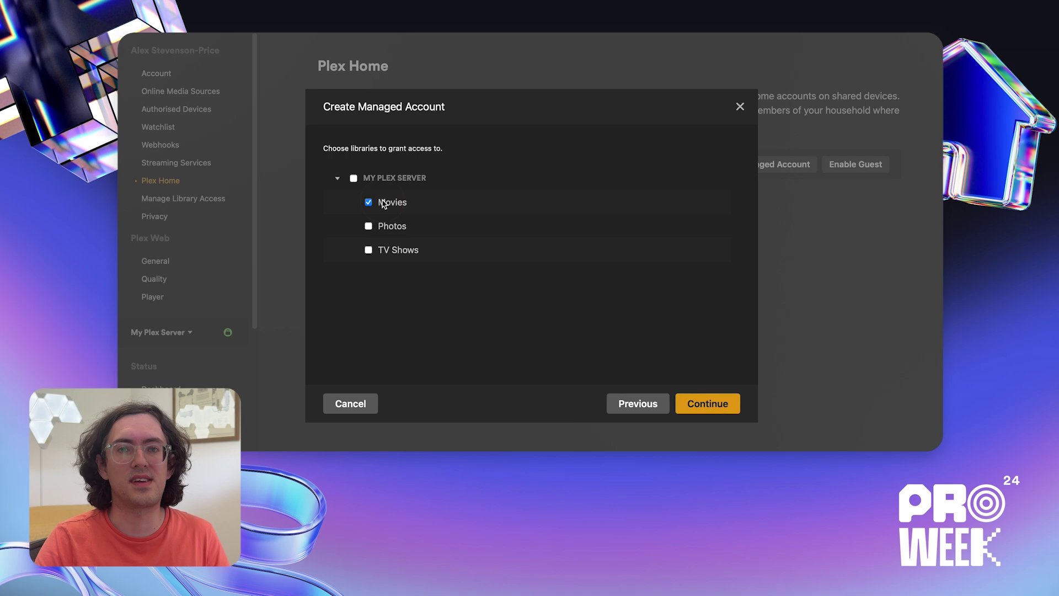
{"action": "left_click", "coordinate": [388, 249]}
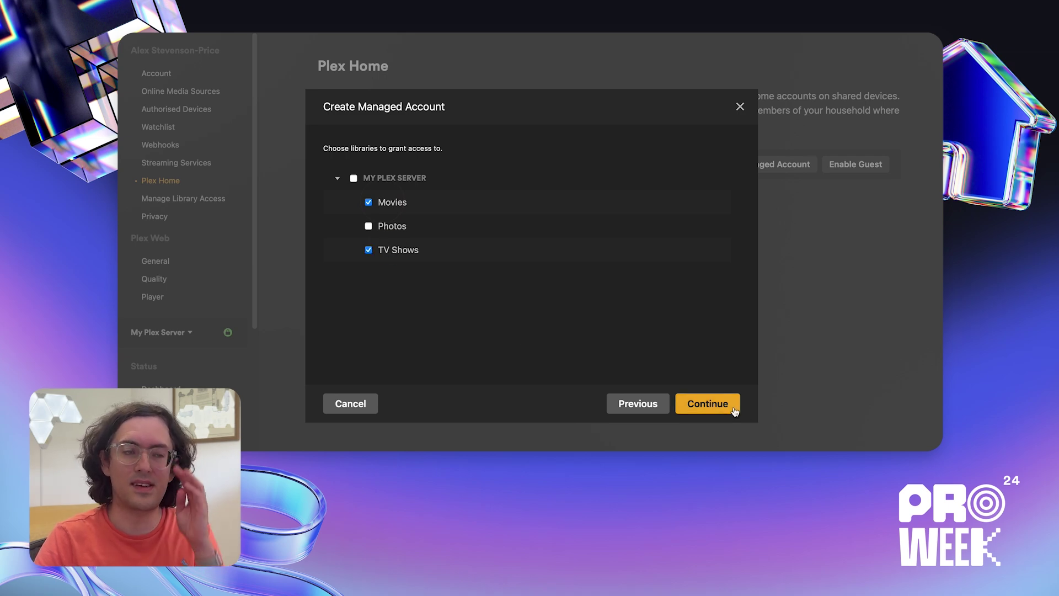
{"action": "left_click", "coordinate": [714, 409]}
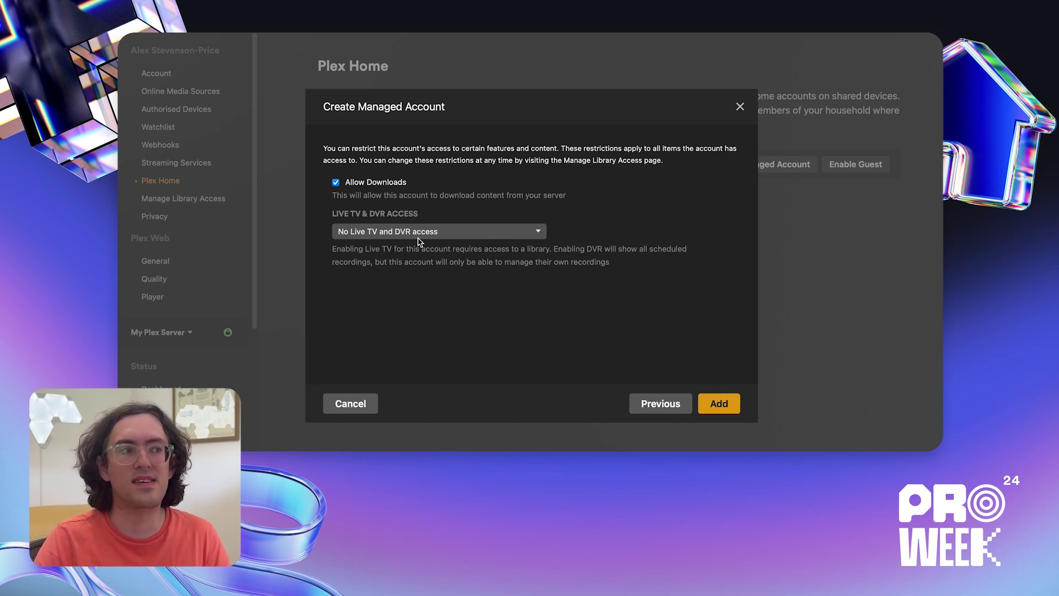
{"action": "left_click", "coordinate": [467, 231]}
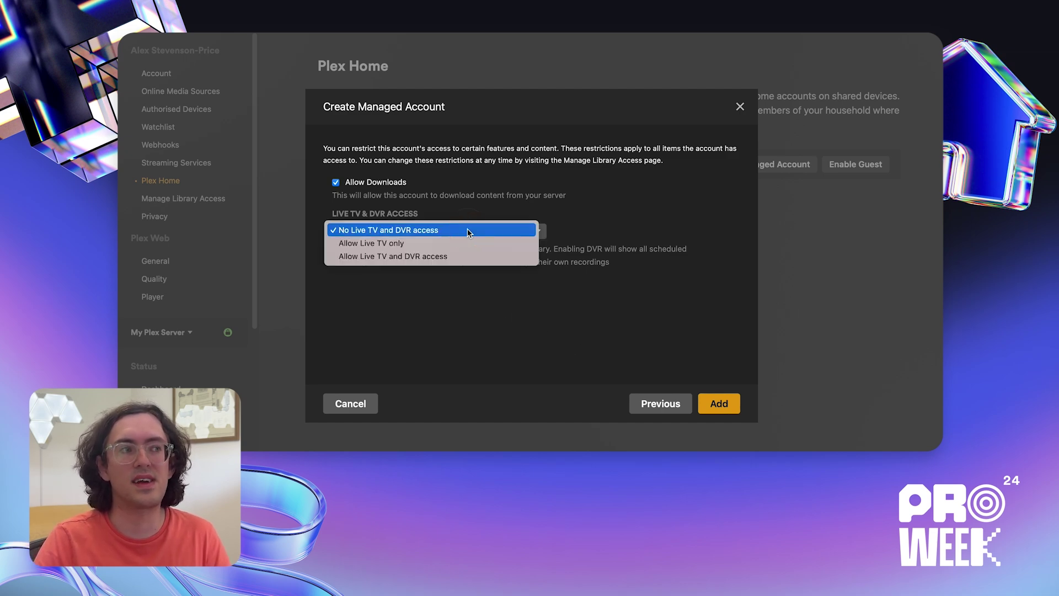
{"action": "left_click", "coordinate": [616, 230]}
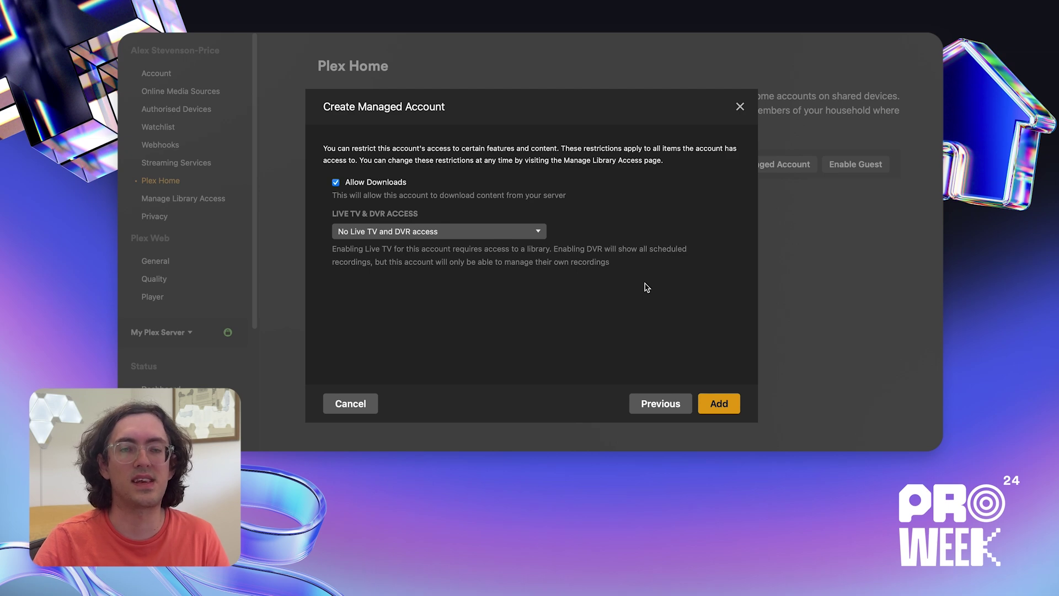
{"action": "left_click", "coordinate": [735, 407]}
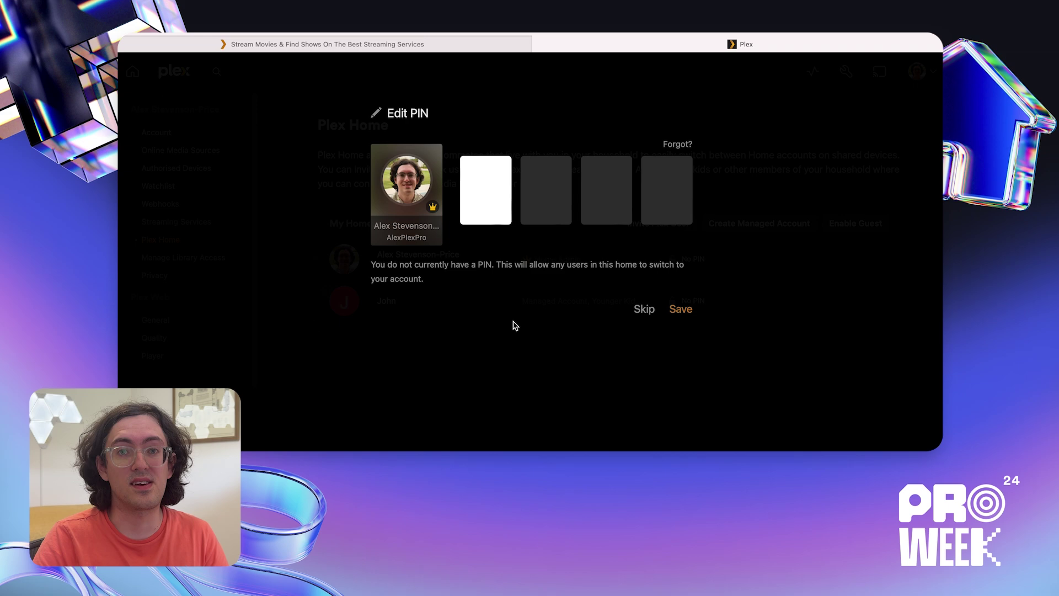
- Enter a four-digit PIN for the admin and save it
{"action": "type", "text": "1234"}
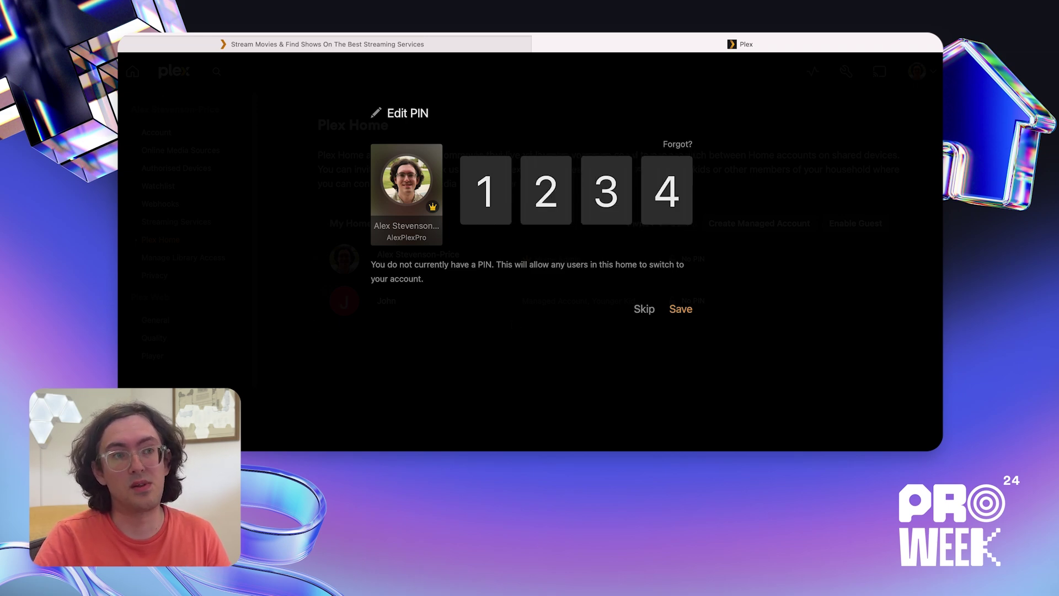
{"action": "left_click", "coordinate": [679, 309]}
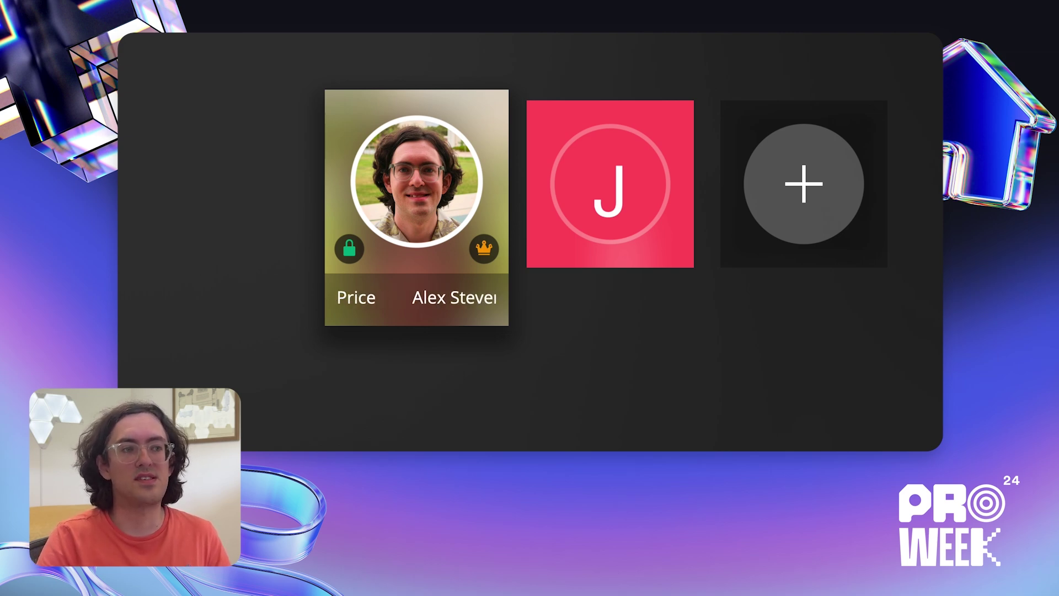
- Sign into the PIN-locked admin profile by entering its PIN
{"action": "left_click", "coordinate": [609, 183]}
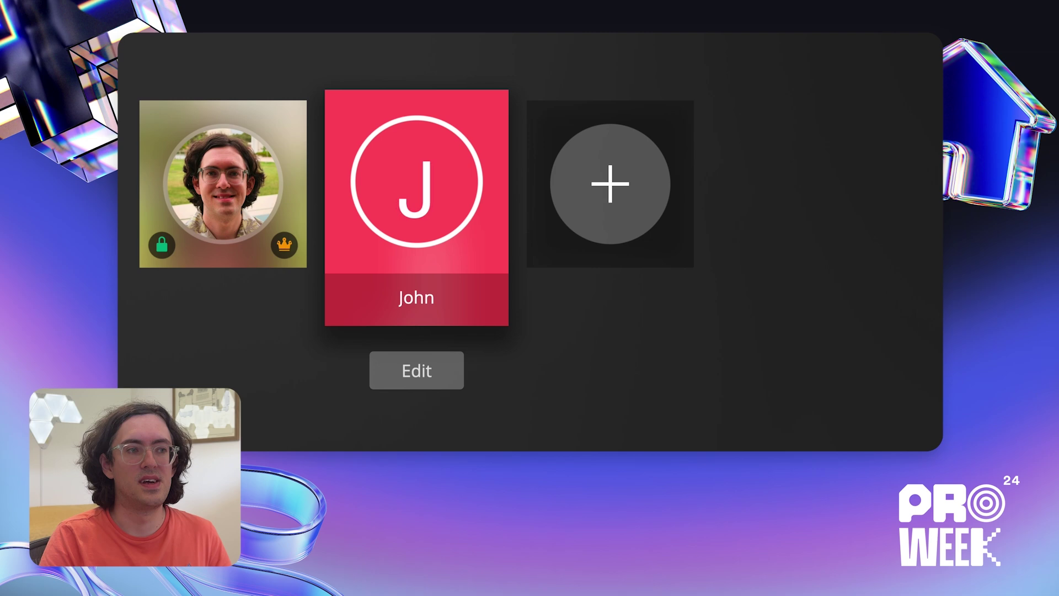
{"action": "left_click", "coordinate": [223, 183]}
{"action": "key", "text": "Return"}
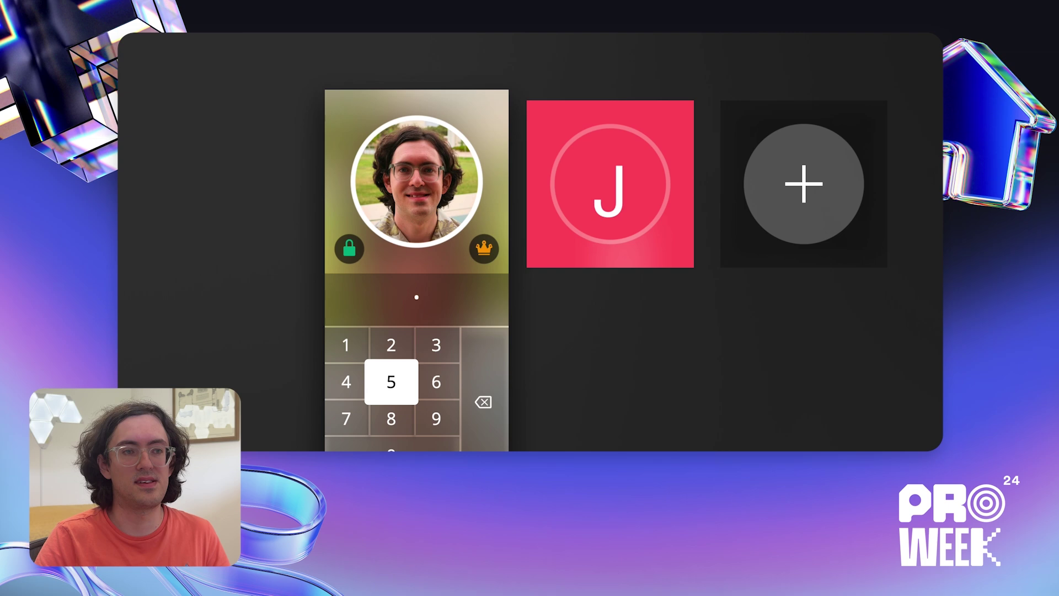
{"action": "key", "text": "Return"}
{"action": "key", "text": "Return"}
{"action": "key", "text": "Return"}
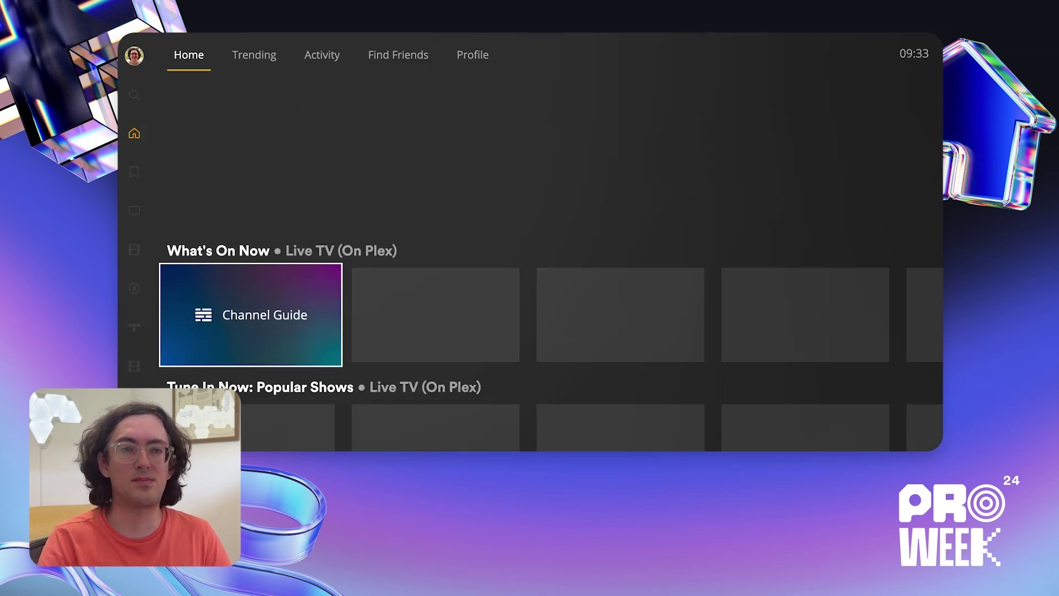
- Use Switch User from the admin's options to open the managed account's profile
{"action": "key", "text": "Left"}
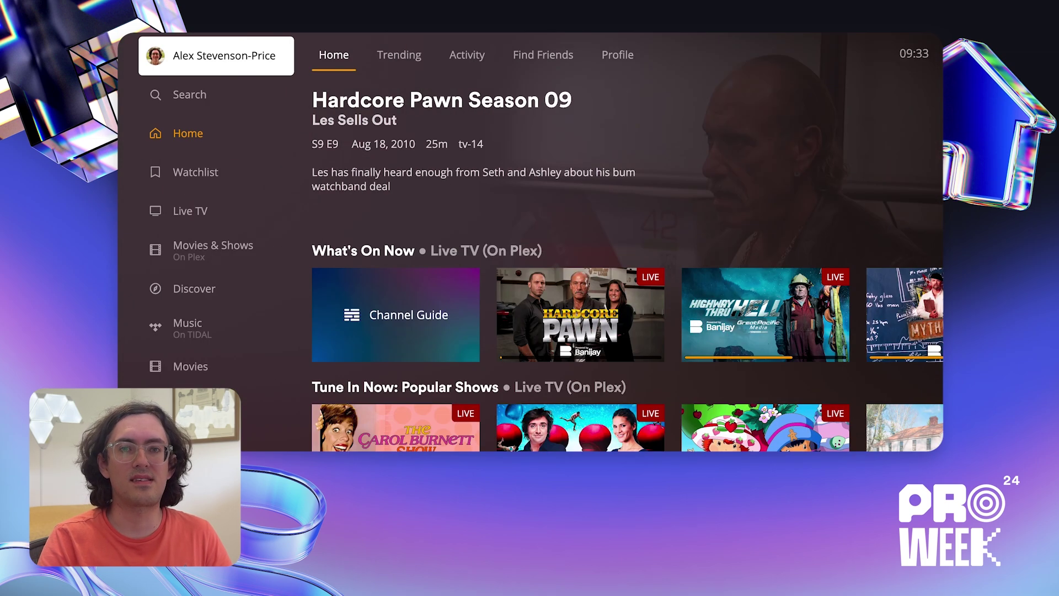
{"action": "key", "text": "Return"}
{"action": "key", "text": "Return"}
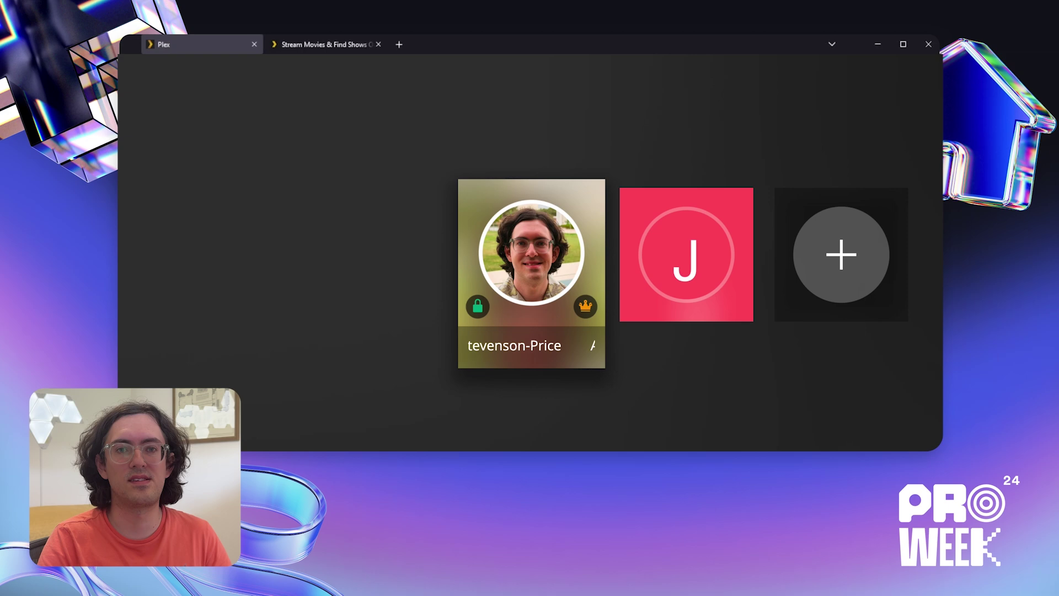
{"action": "key", "text": "Right"}
{"action": "key", "text": "Return"}
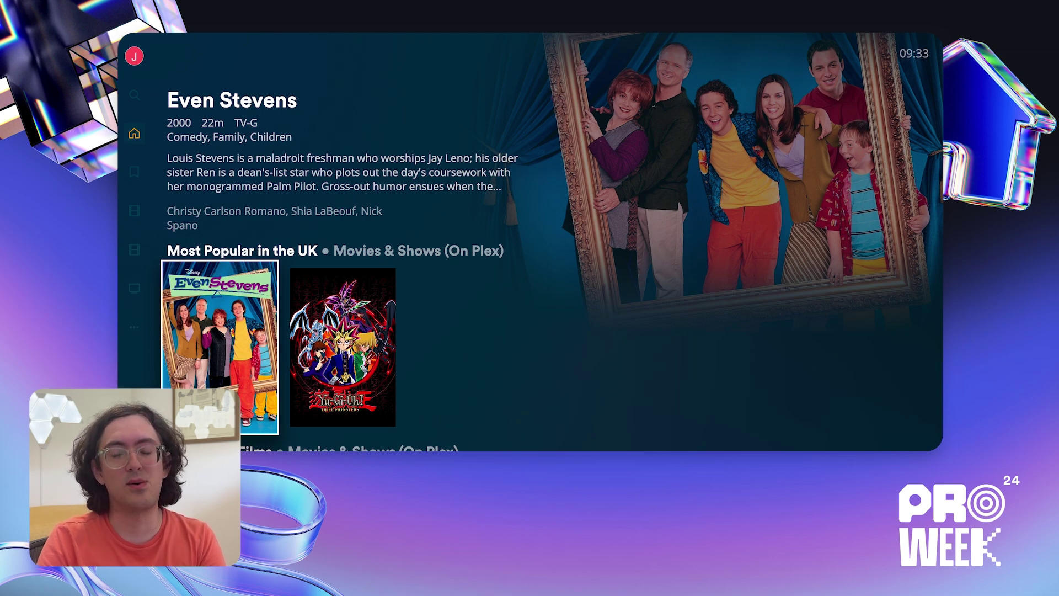
- Switch from the managed profile back to the admin profile
{"action": "key", "text": "Left"}
{"action": "key", "text": "Up"}
{"action": "key", "text": "Up"}
{"action": "key", "text": "Return"}
{"action": "key", "text": "Return"}
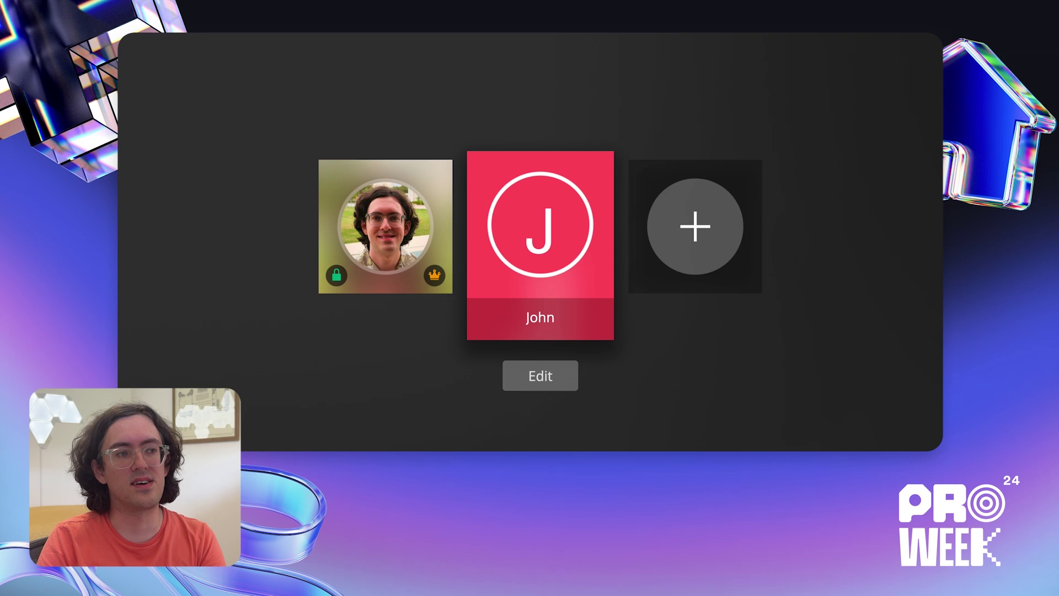
{"action": "key", "text": "Left"}
{"action": "key", "text": "Return"}
{"action": "key", "text": "Up"}
{"action": "key", "text": "Up"}
- Open the app's Experience settings, reaching the Automatically Sign In option
{"action": "key", "text": "Return"}
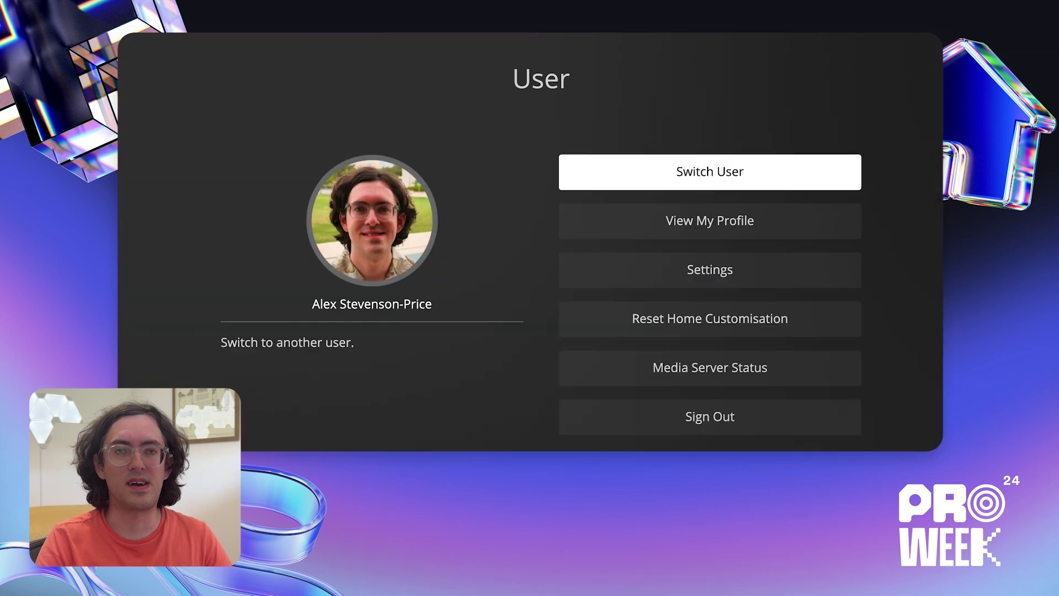
{"action": "key", "text": "Down"}
{"action": "key", "text": "Down"}
{"action": "key", "text": "Return"}
{"action": "key", "text": "Down"}
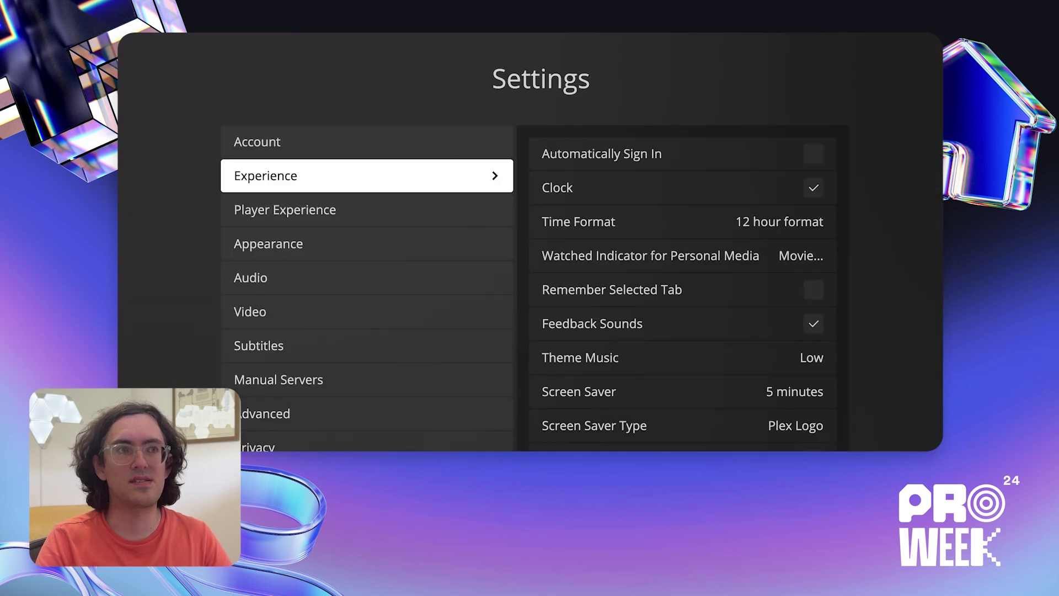
{"action": "key", "text": "Right"}
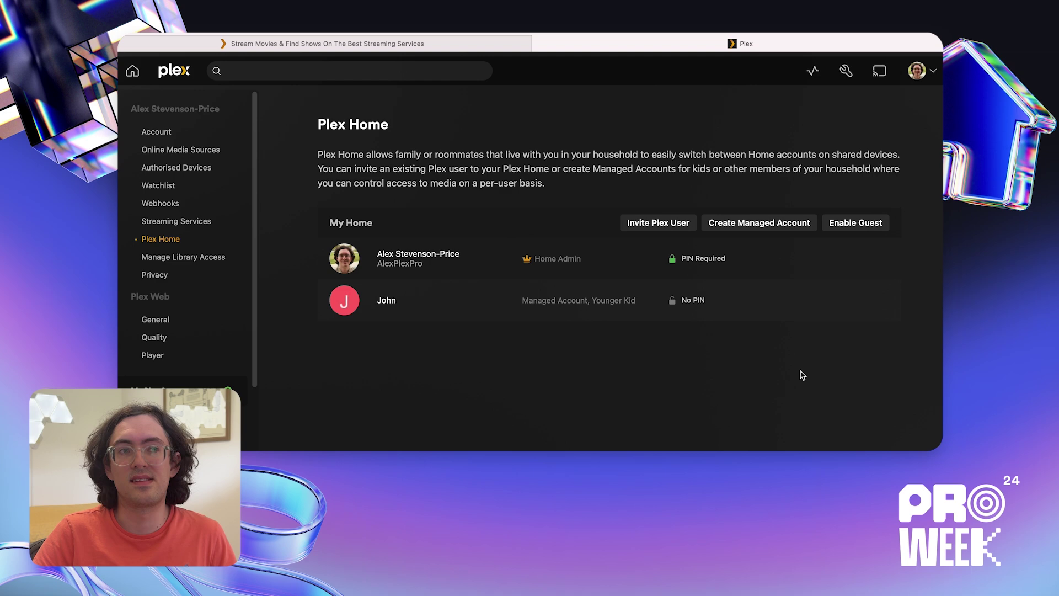
- Choose Invite Plex User and accept the security warning to reach the username field
{"action": "left_click", "coordinate": [673, 231]}
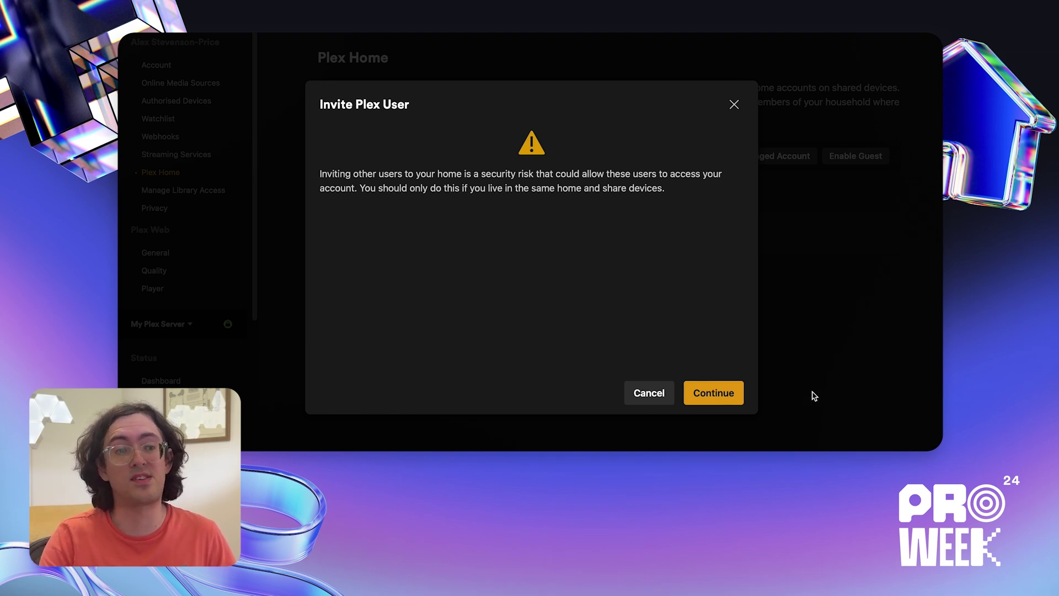
{"action": "left_click", "coordinate": [712, 401]}
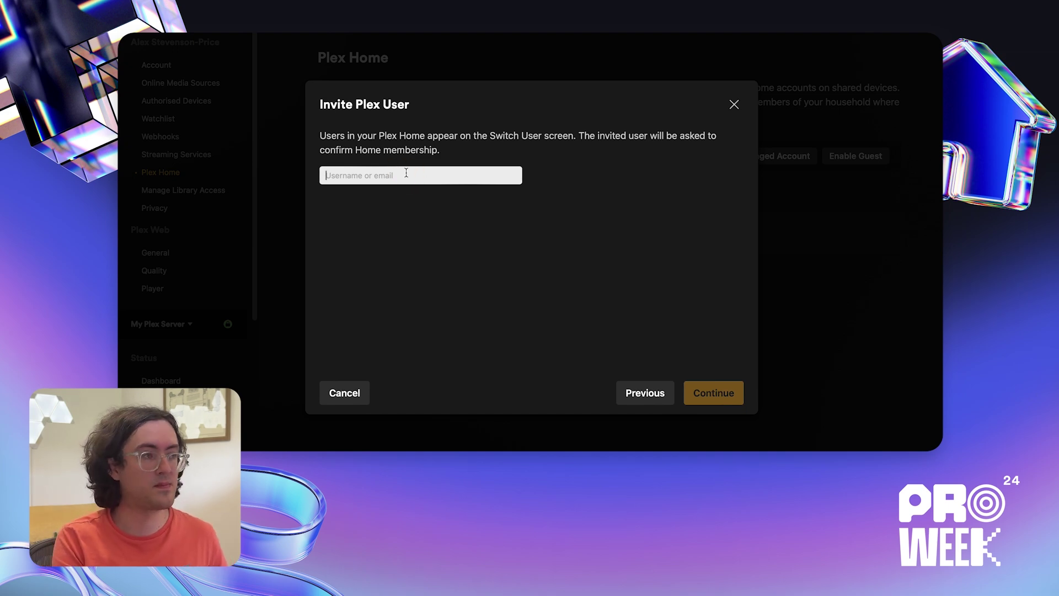
- Look up the invitee's username, select them, and share all My Plex Server libraries
{"action": "type", "text": "DuncanPlexPro"}
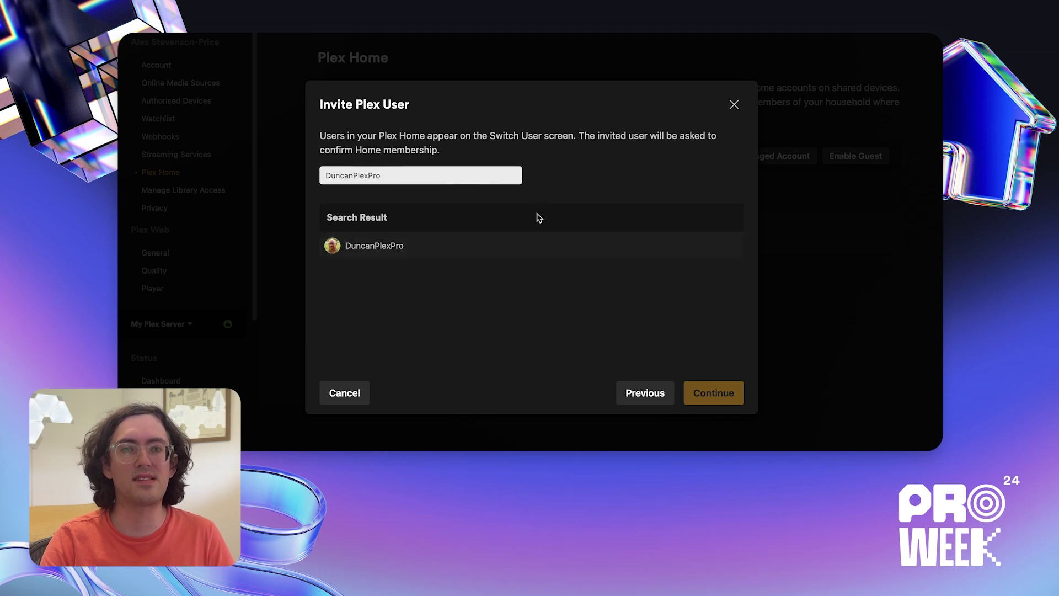
{"action": "left_click", "coordinate": [476, 248]}
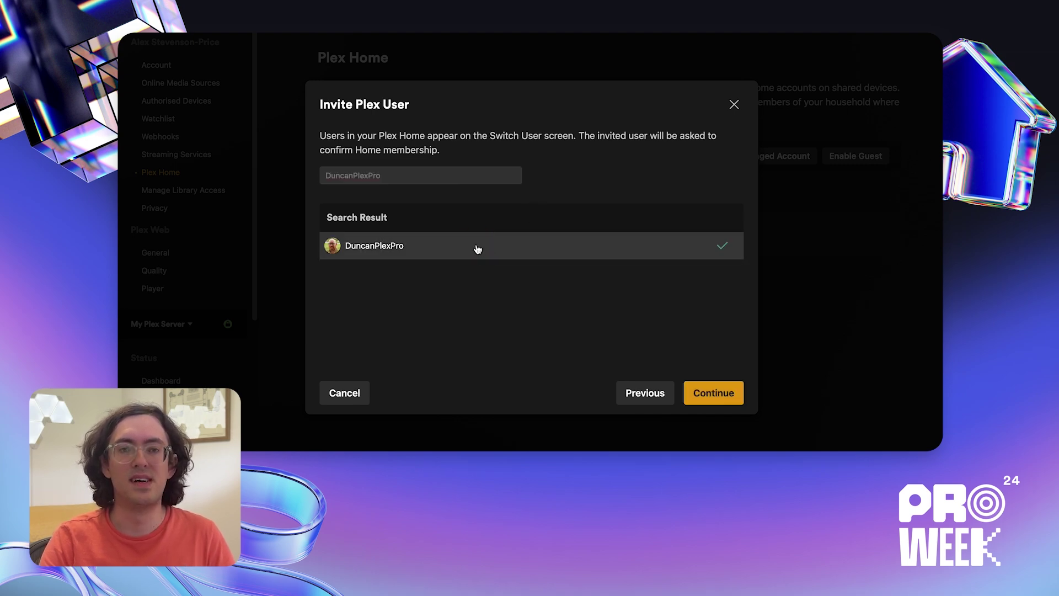
{"action": "left_click", "coordinate": [730, 396]}
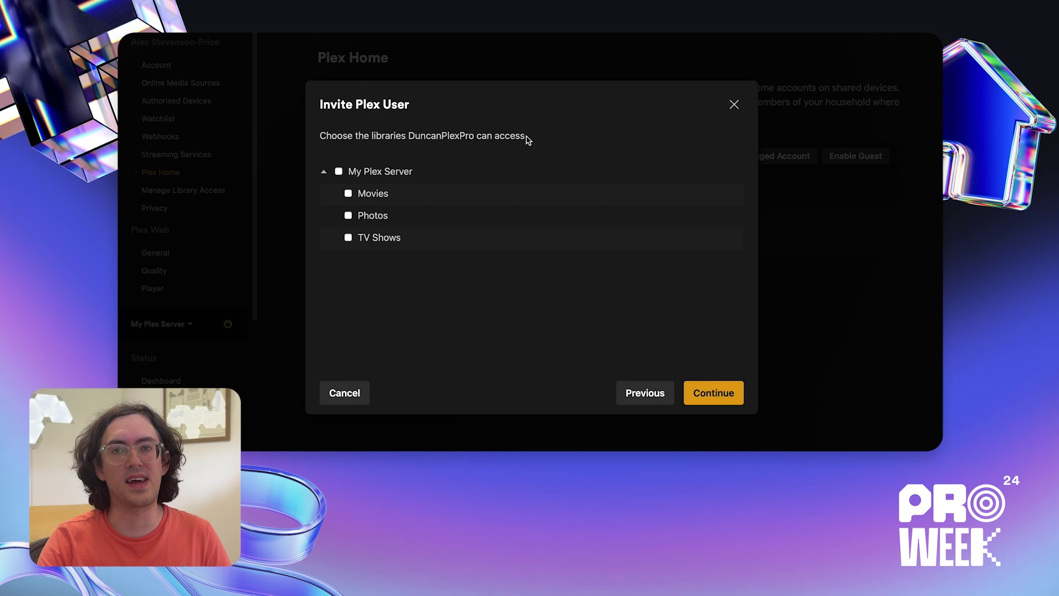
{"action": "left_click", "coordinate": [350, 195]}
{"action": "left_click", "coordinate": [339, 172]}
{"action": "left_click", "coordinate": [710, 392]}
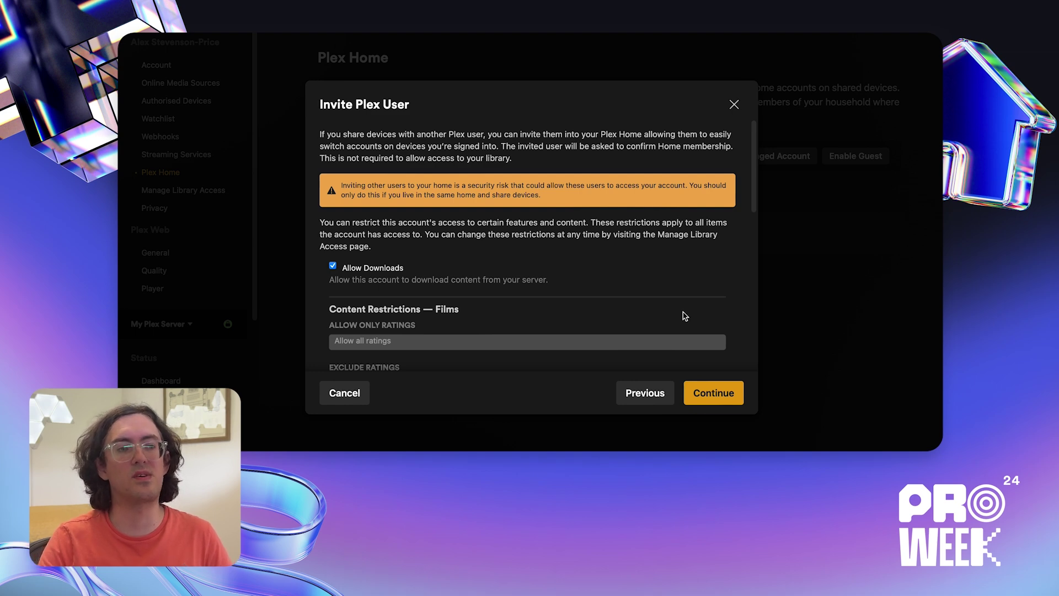
- Send the home invitation with the friend request option left enabled
{"action": "left_click", "coordinate": [737, 394]}
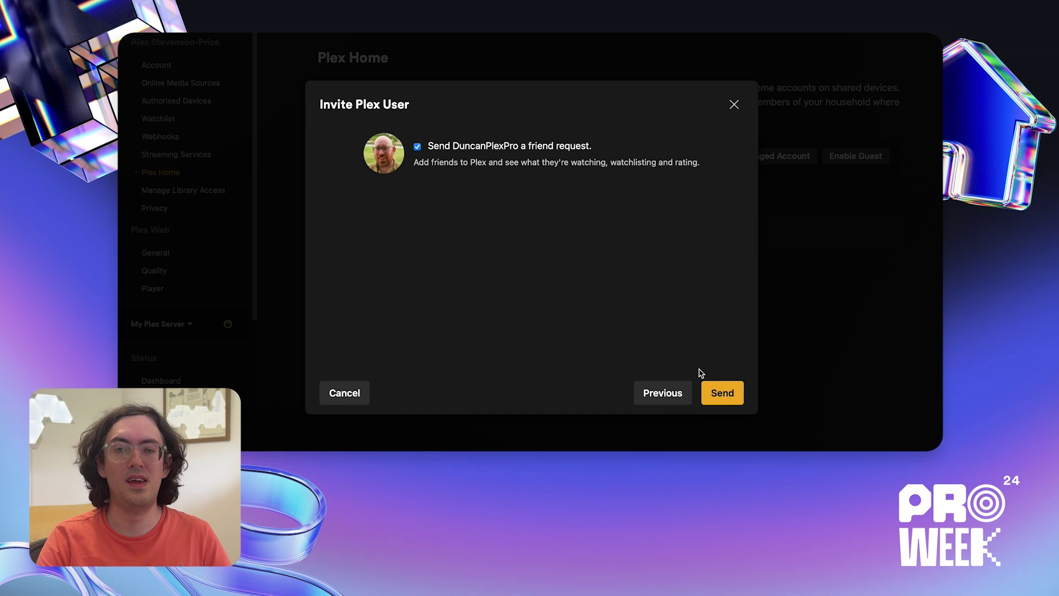
{"action": "left_click", "coordinate": [485, 146]}
{"action": "left_click", "coordinate": [485, 145]}
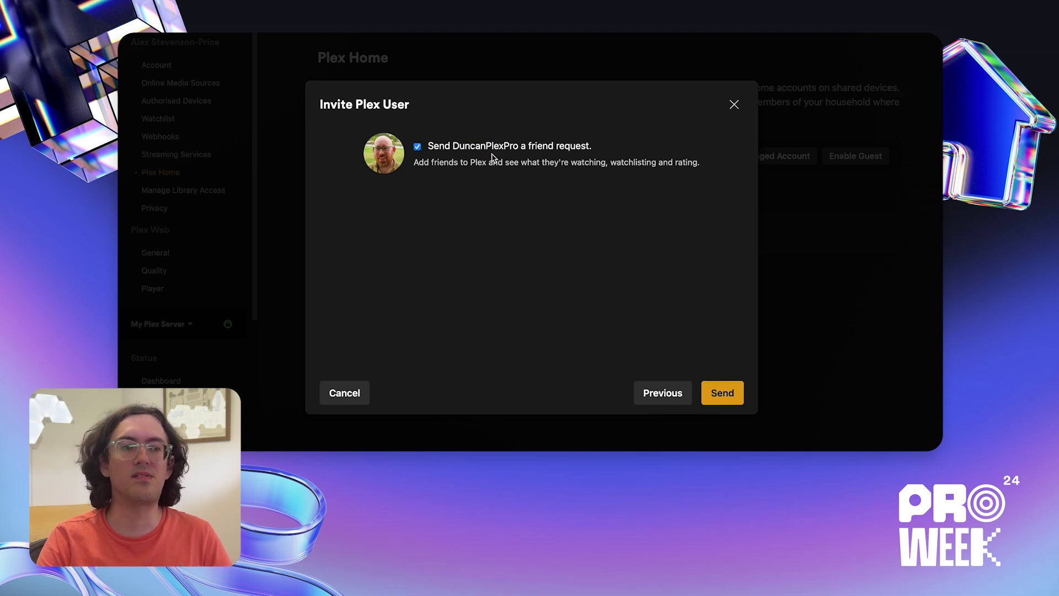
{"action": "left_click", "coordinate": [723, 394]}
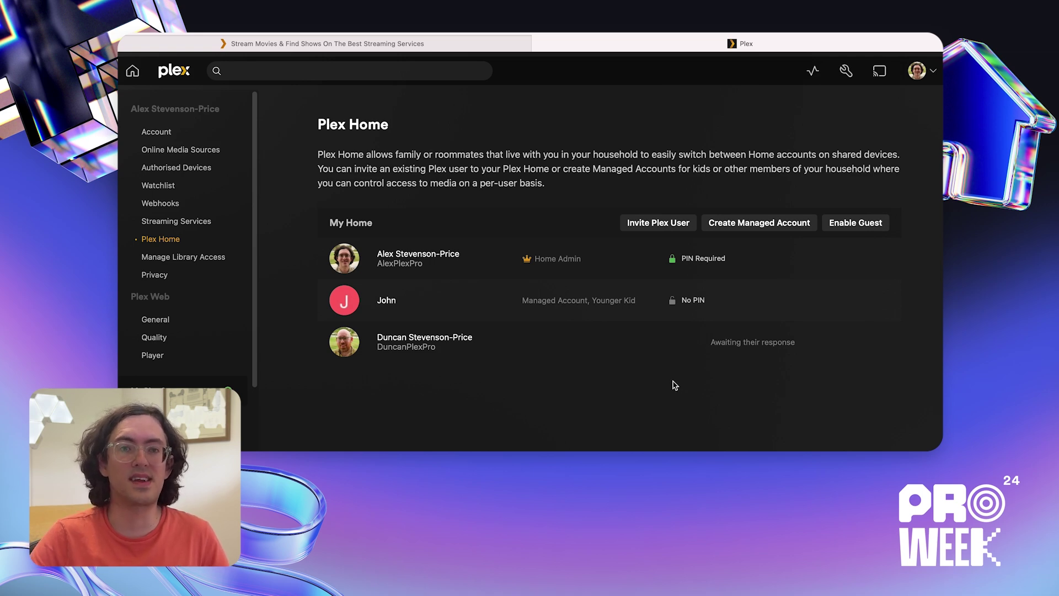
- Wait on Plex Home until the invited user shows as a member with No PIN
{"action": "mouse_move", "coordinate": [641, 351]}
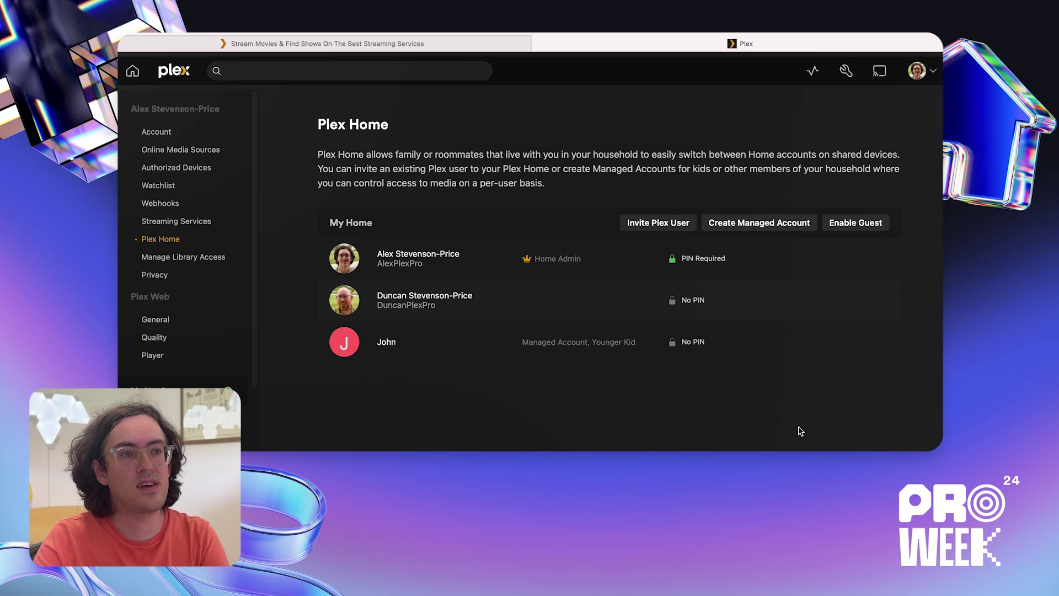
- Change John's restriction profile from Younger Kid to None and save the change
{"action": "left_click", "coordinate": [441, 336]}
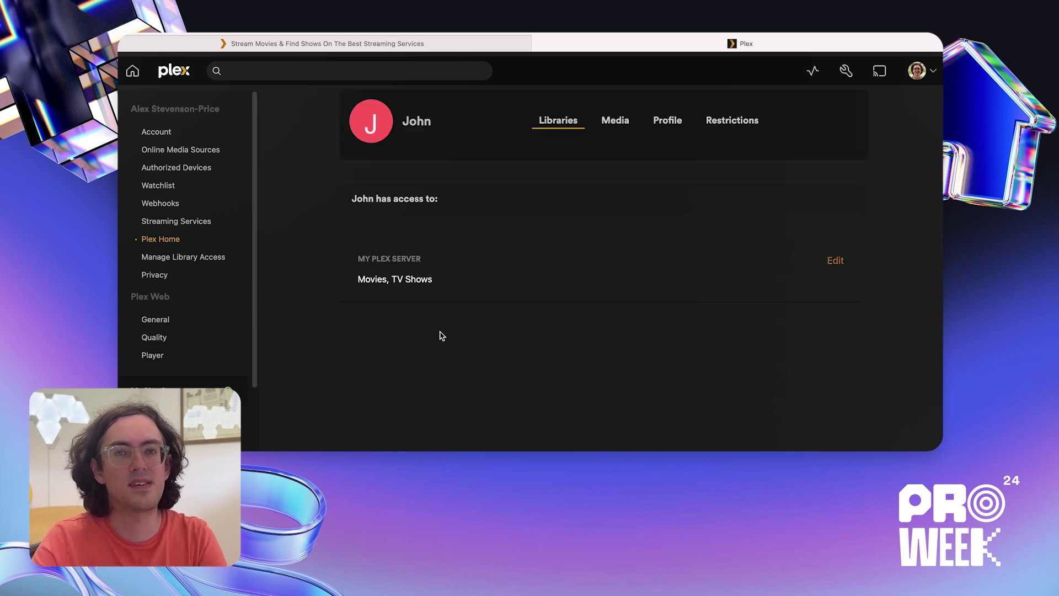
{"action": "left_click", "coordinate": [738, 121]}
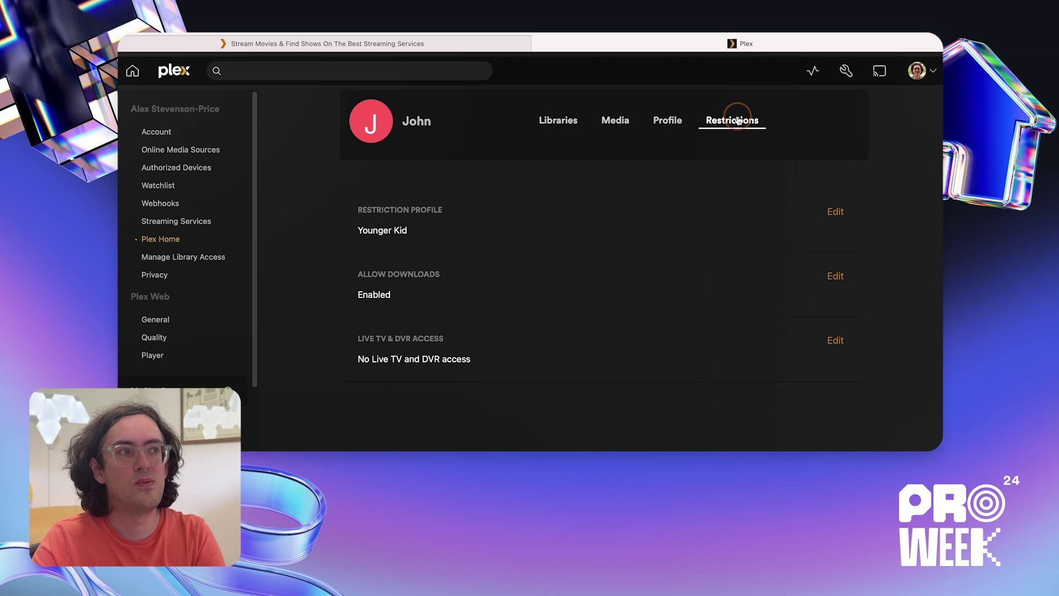
{"action": "left_click", "coordinate": [466, 236]}
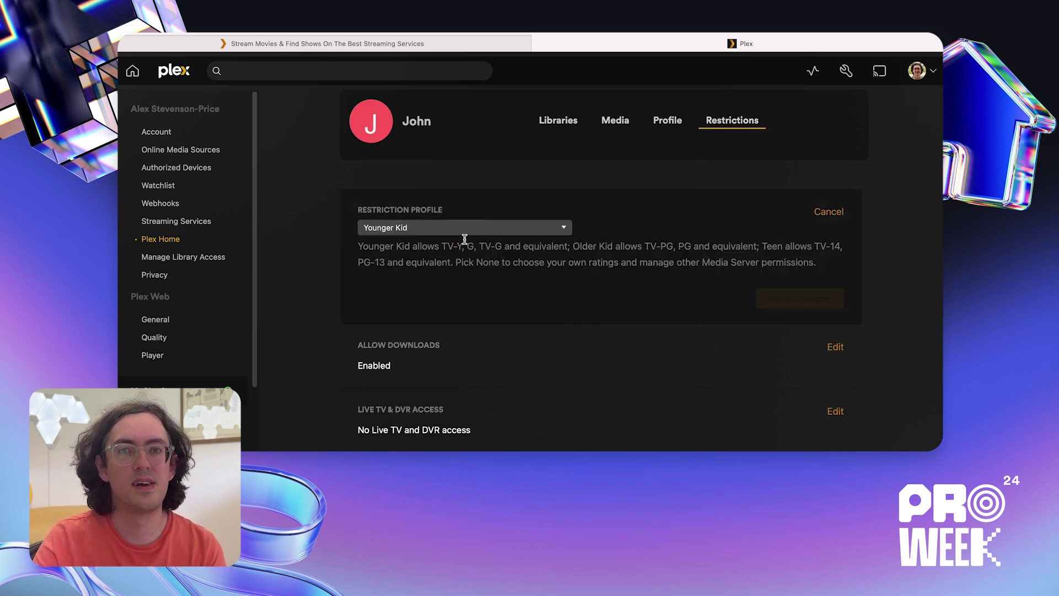
{"action": "left_click", "coordinate": [480, 228]}
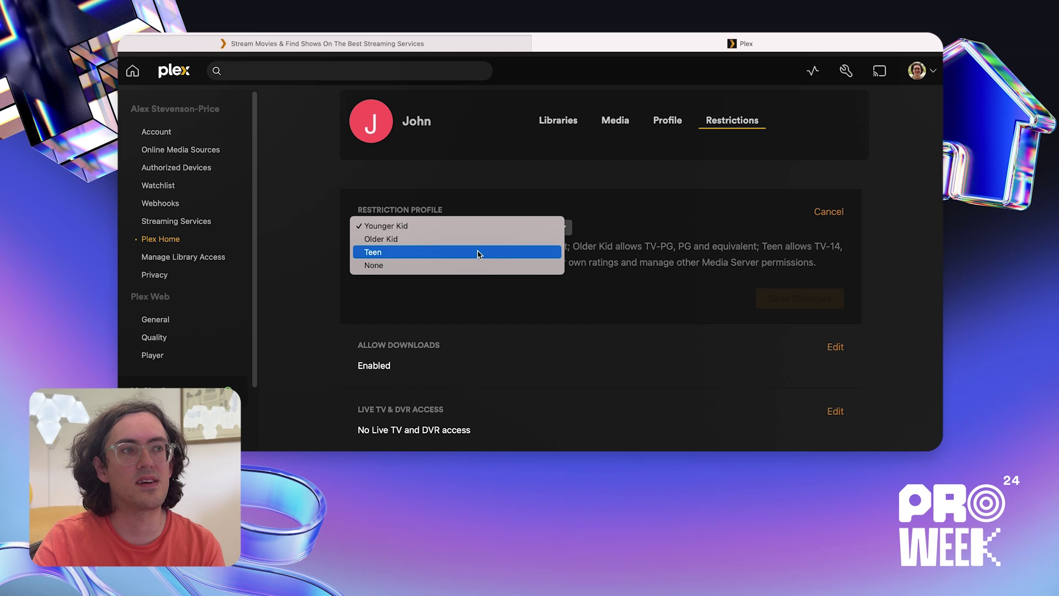
{"action": "left_click", "coordinate": [480, 240]}
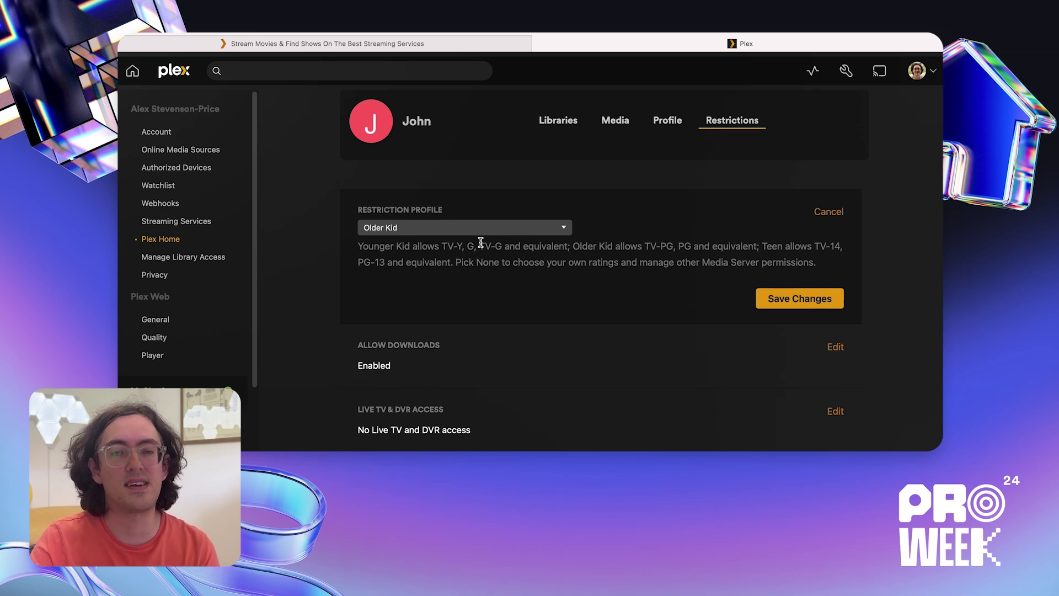
{"action": "left_click", "coordinate": [540, 229]}
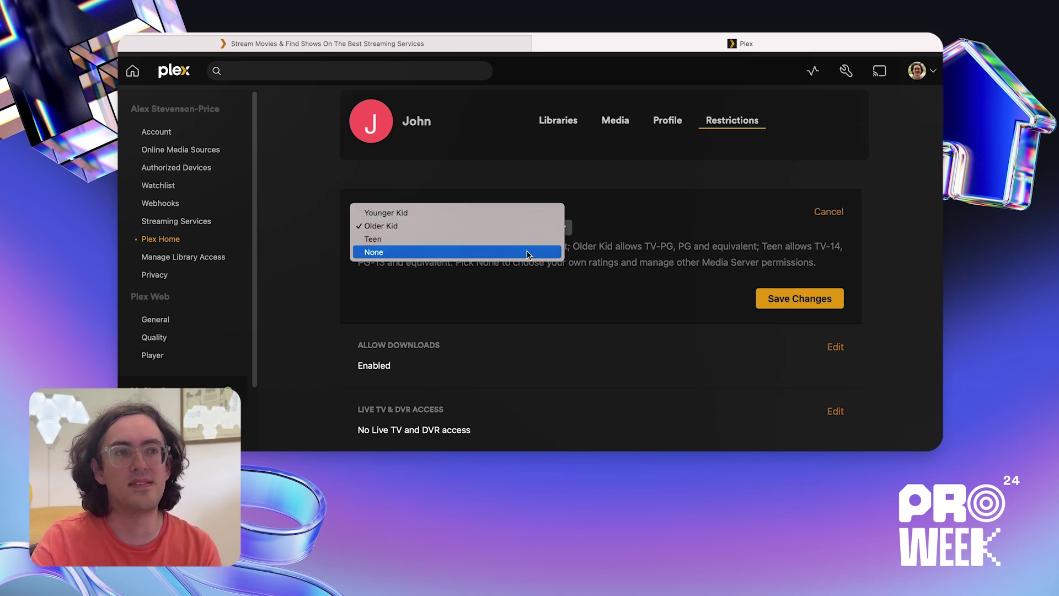
{"action": "left_click", "coordinate": [529, 252]}
{"action": "left_click", "coordinate": [789, 301]}
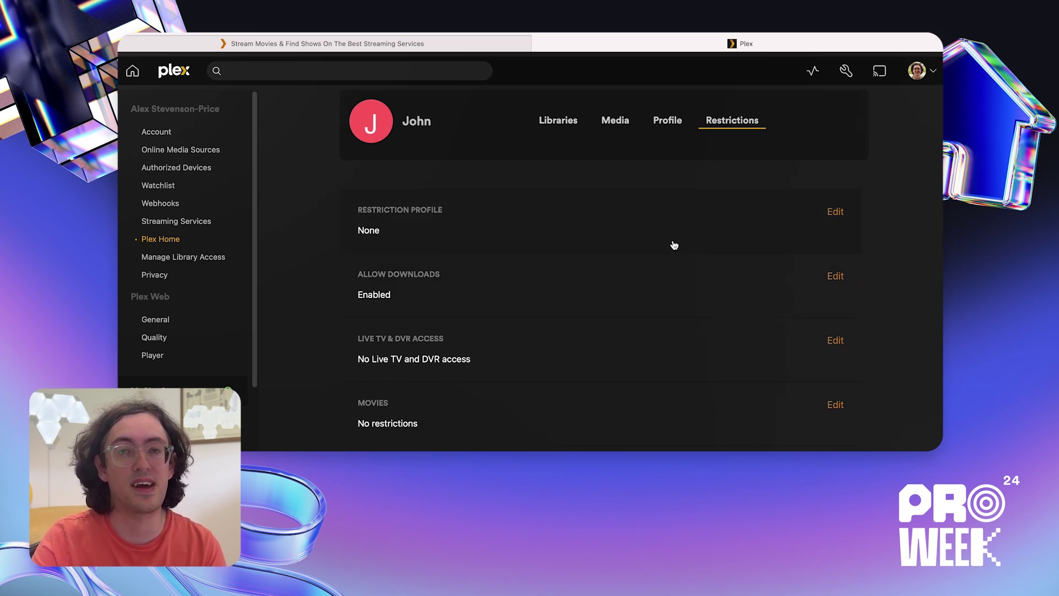
{"action": "left_click", "coordinate": [575, 428]}
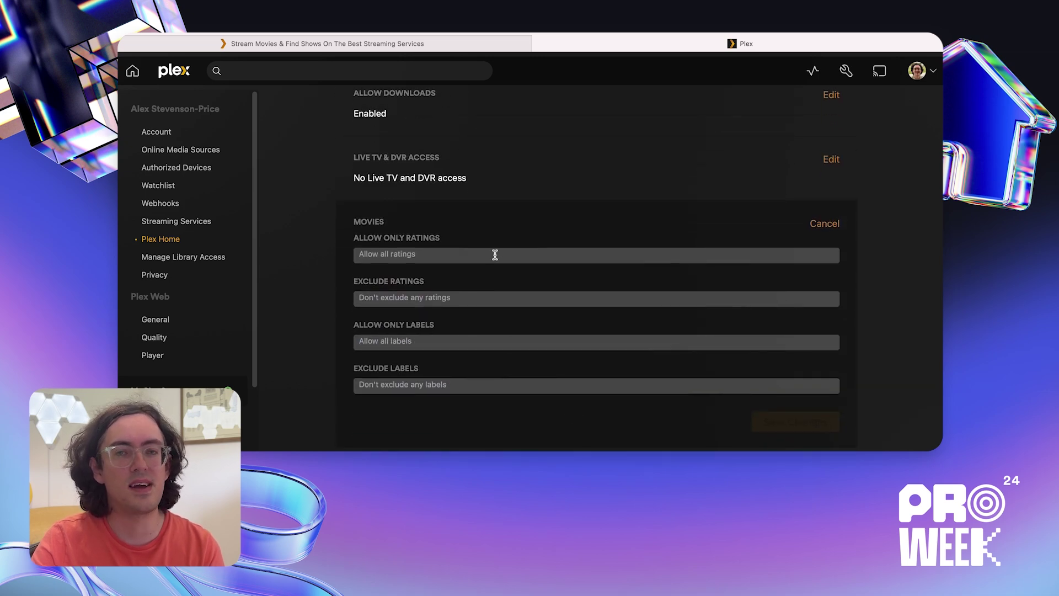
{"action": "left_click", "coordinate": [495, 254]}
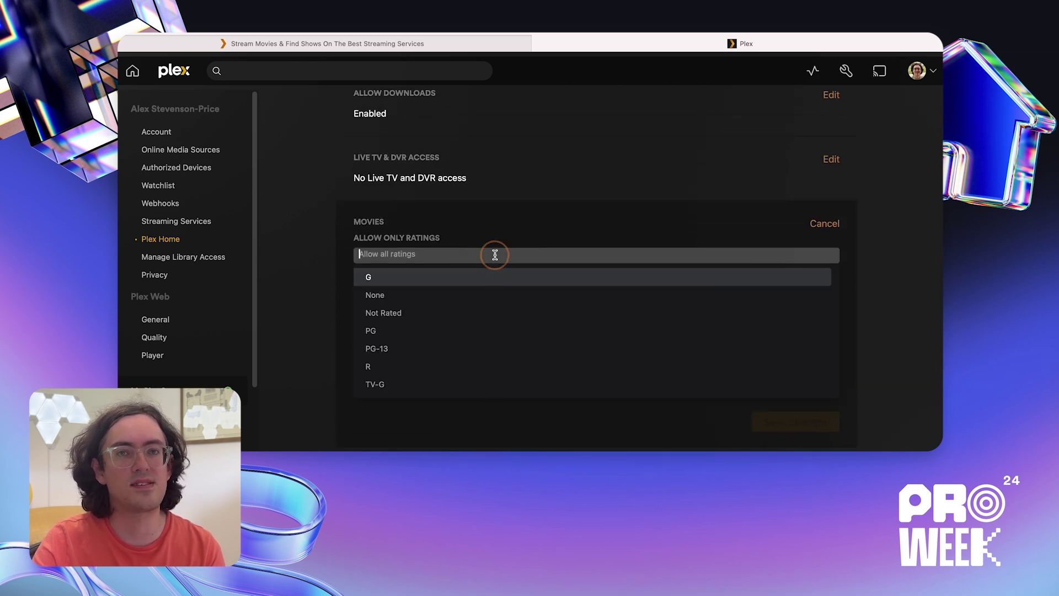
{"action": "left_click", "coordinate": [539, 227]}
{"action": "left_click", "coordinate": [503, 304]}
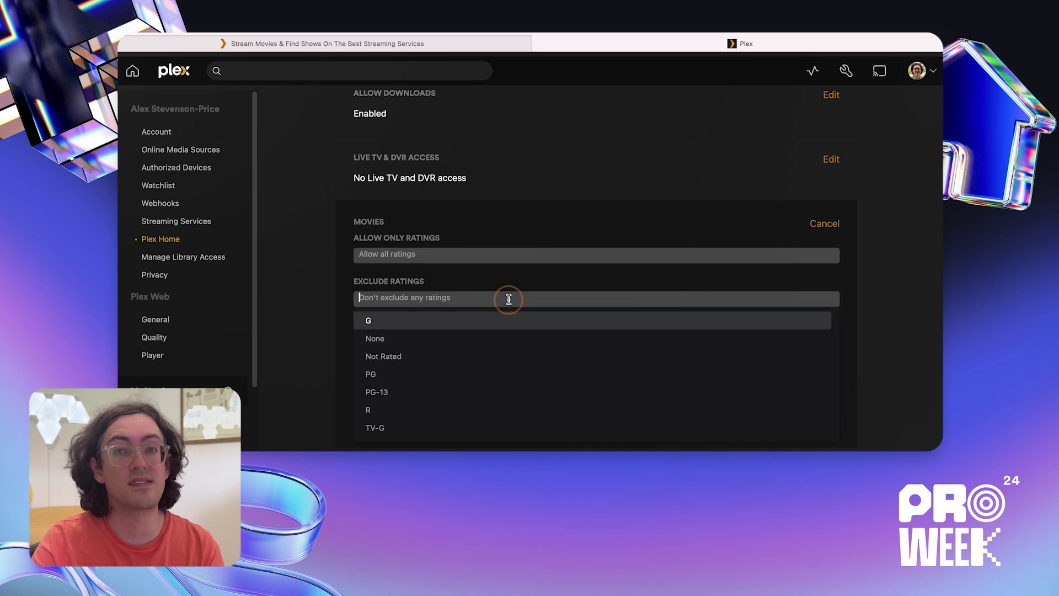
{"action": "left_click", "coordinate": [544, 284]}
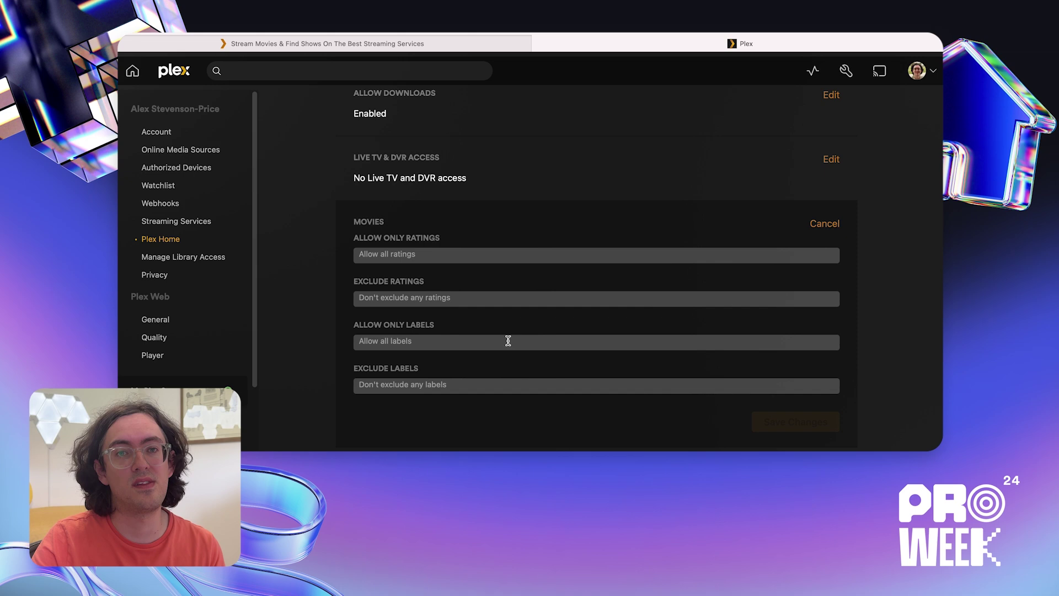
{"action": "left_click", "coordinate": [487, 341]}
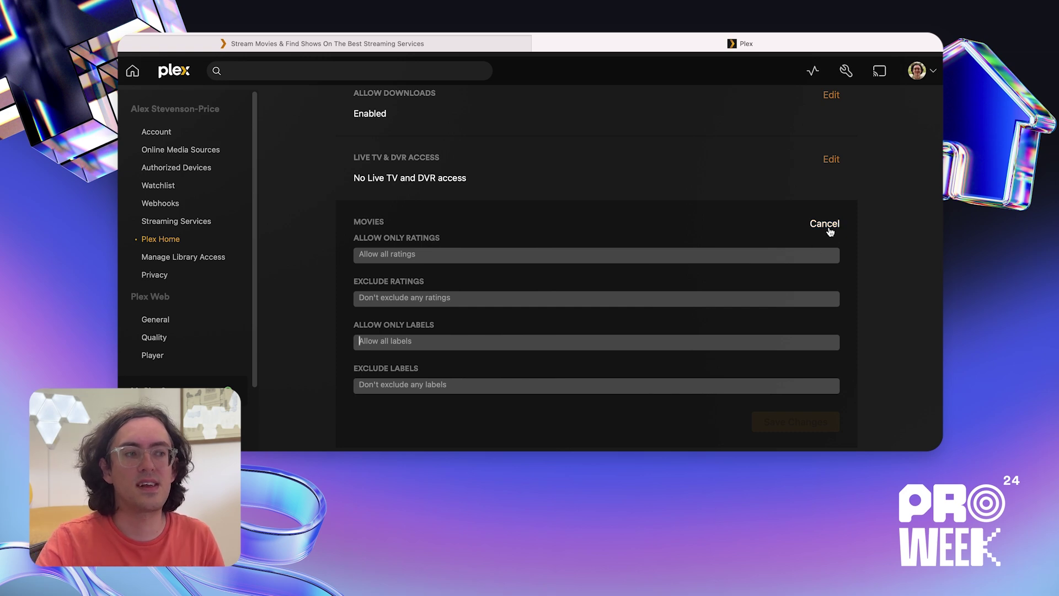
{"action": "left_click", "coordinate": [824, 224]}
{"action": "scroll", "coordinate": [541, 385], "scroll_direction": "down", "scroll_amount": 2}
{"action": "left_click", "coordinate": [541, 374]}
{"action": "scroll", "coordinate": [541, 374], "scroll_direction": "down", "scroll_amount": 3}
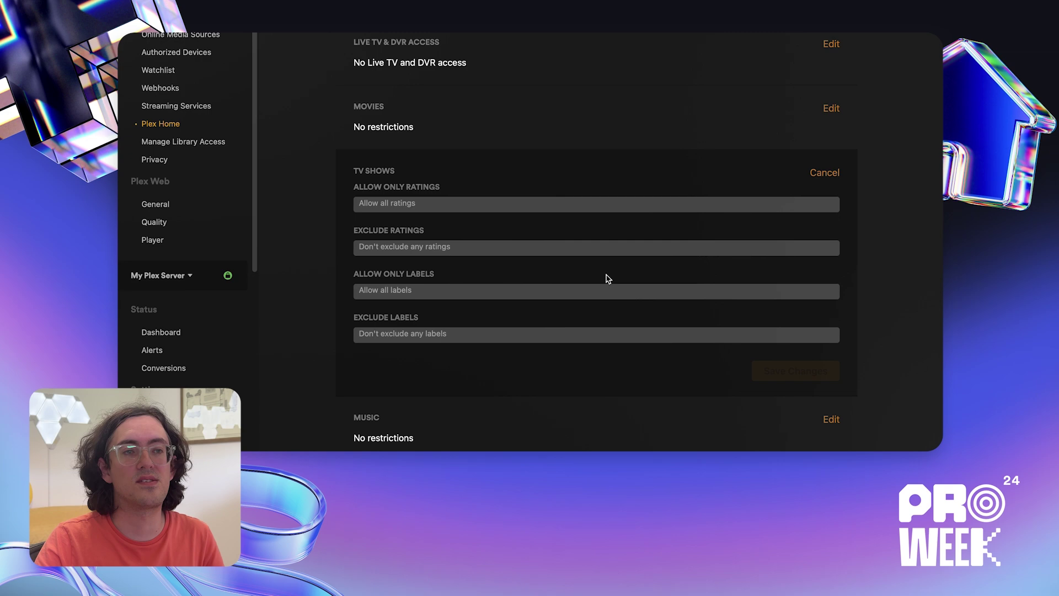
{"action": "scroll", "coordinate": [606, 304], "scroll_direction": "up", "scroll_amount": 6}
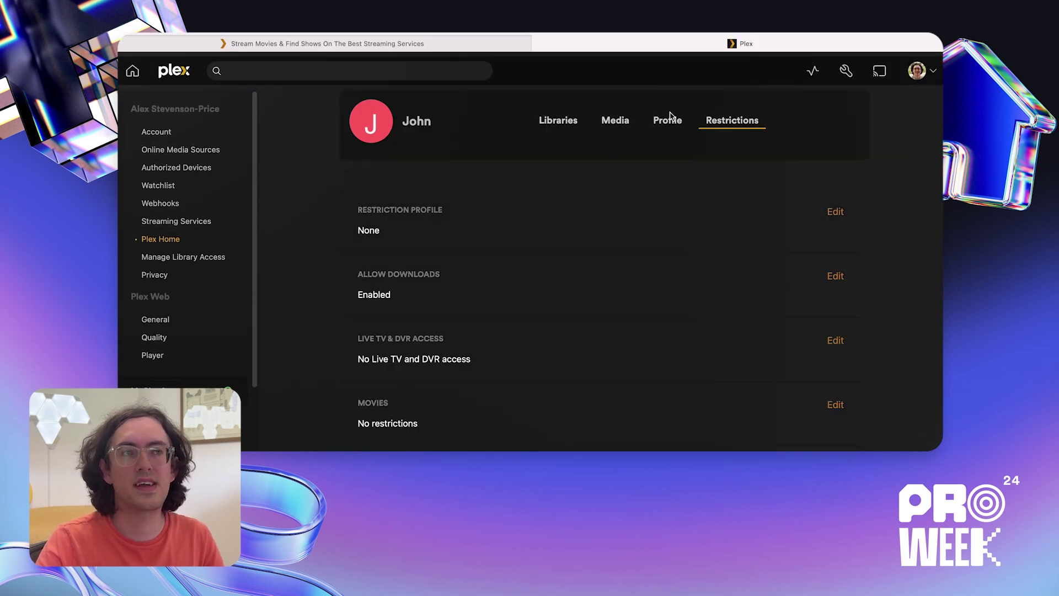
- Show the managed account's Profile tab with its username and photo
{"action": "left_click", "coordinate": [671, 123]}
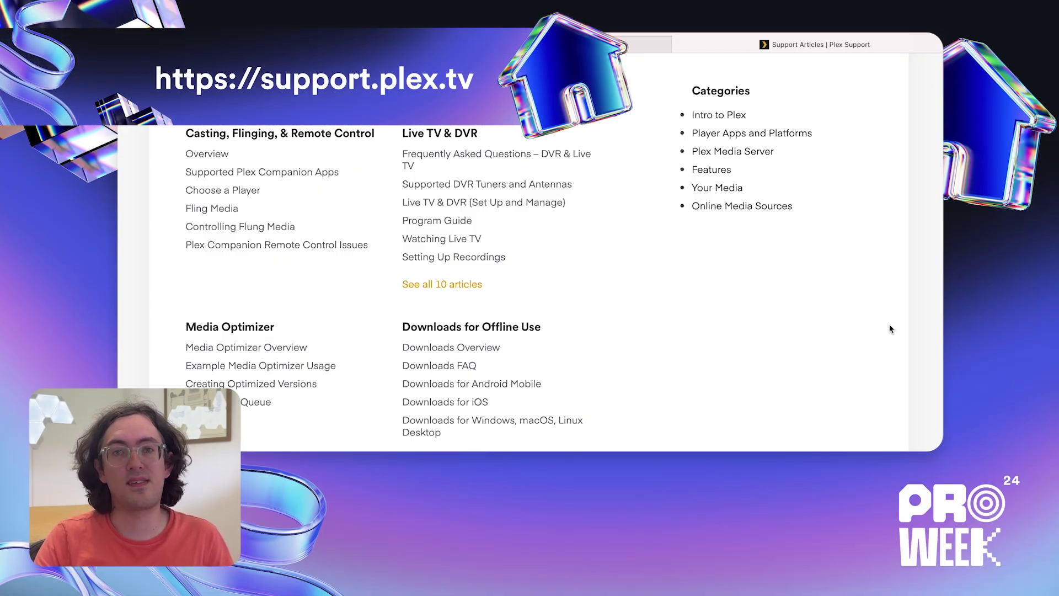
- Open the Plex Home category in Plex Support to list Managed Accounts and related articles
{"action": "scroll", "coordinate": [889, 325], "scroll_direction": "down", "scroll_amount": 4}
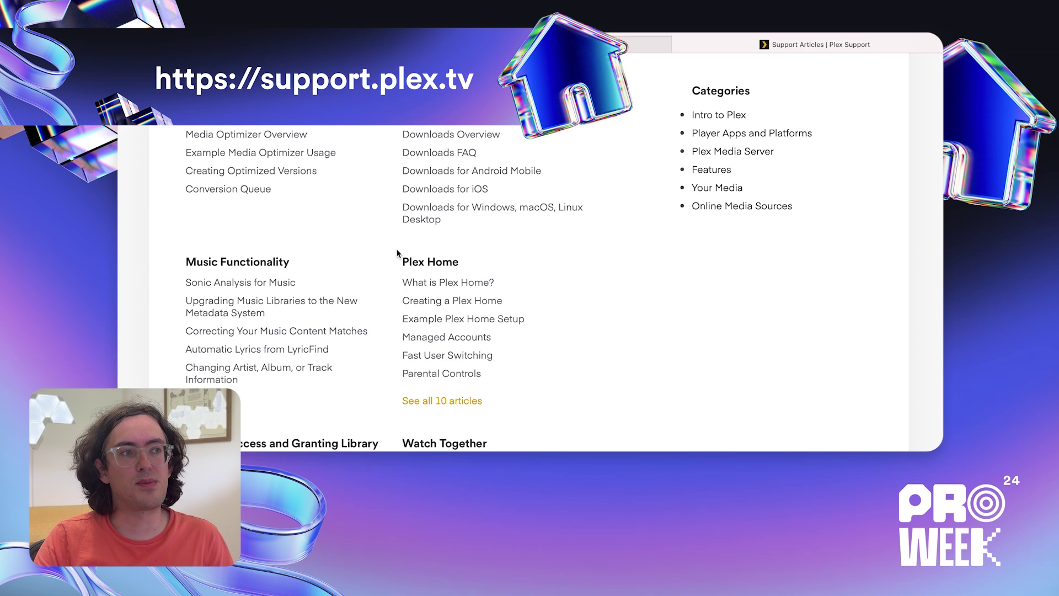
{"action": "left_click", "coordinate": [414, 261]}
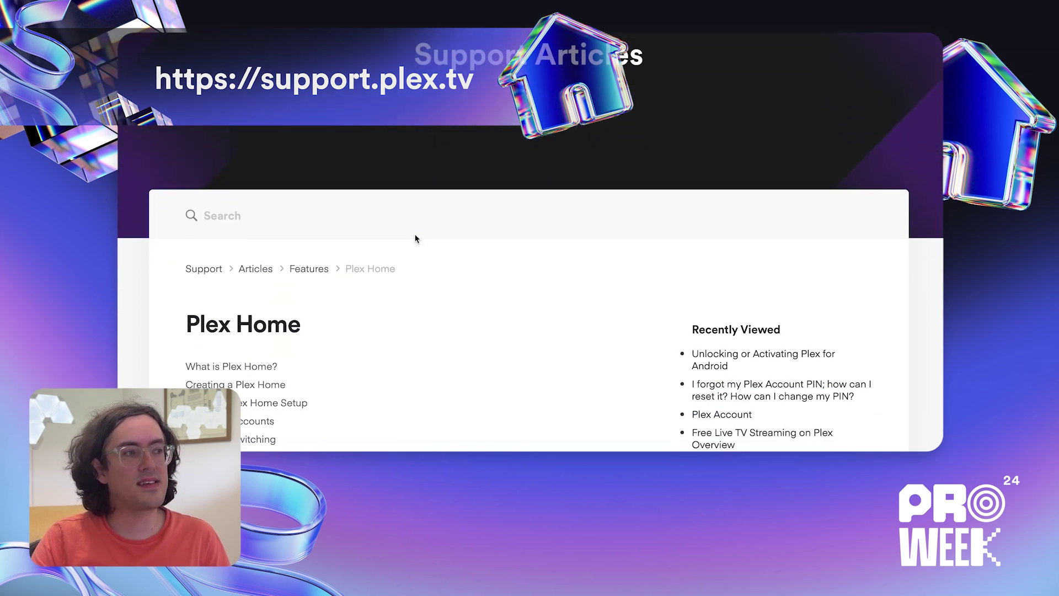
{"action": "scroll", "coordinate": [417, 238], "scroll_direction": "down", "scroll_amount": 4}
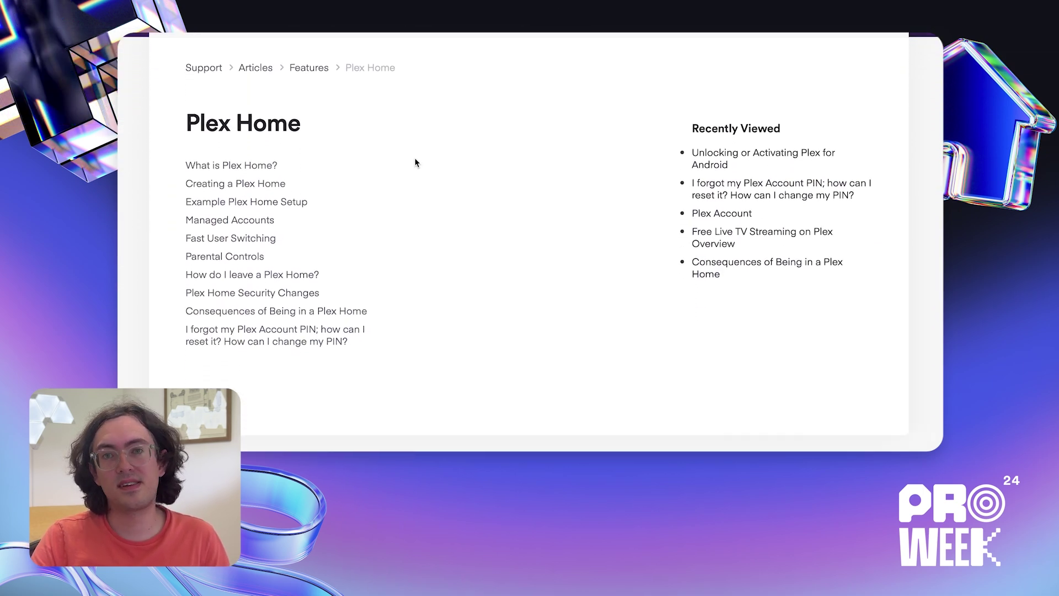